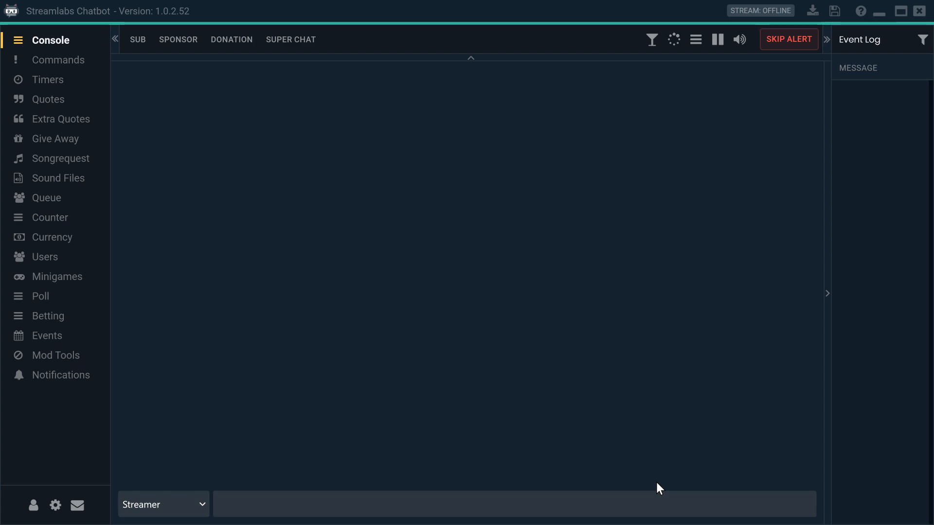
Step: View the Currency and Give Away pages and return to the Console
{"action": "left_click", "coordinate": [44, 239]}
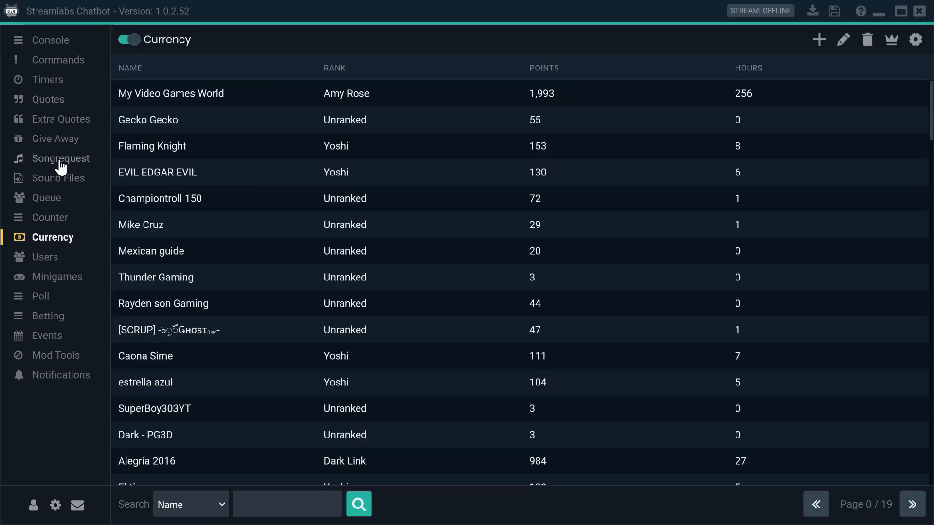
{"action": "left_click", "coordinate": [72, 142]}
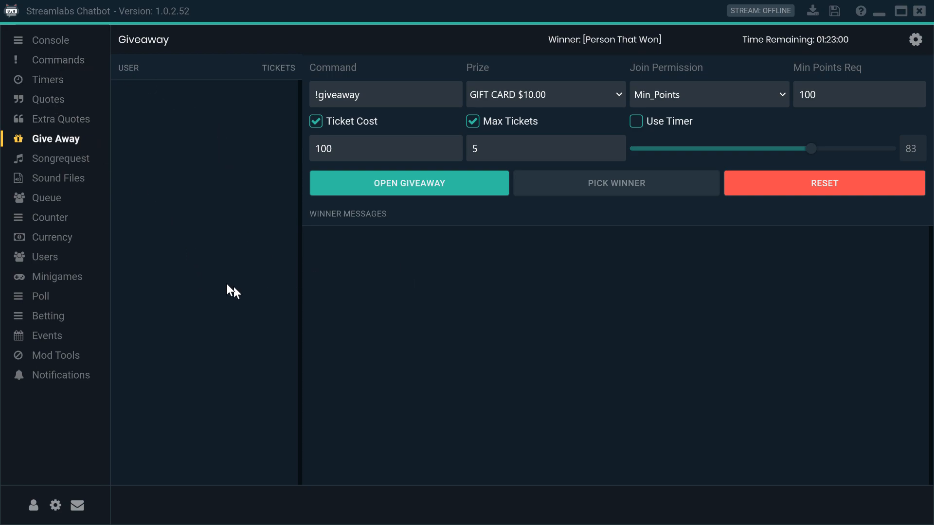
{"action": "left_click", "coordinate": [57, 40]}
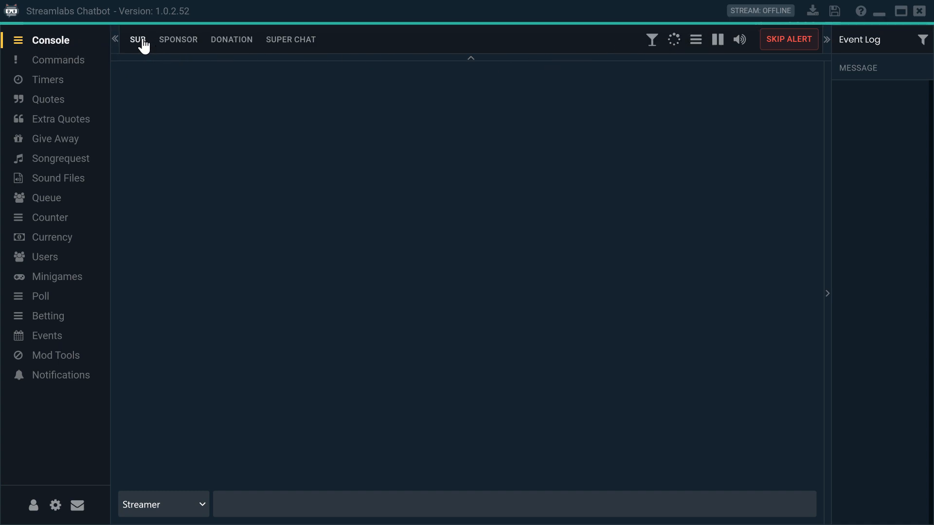
Step: Collapse and restore the Console's header bar, and switch between its macro buttons and its alert controls
{"action": "left_click", "coordinate": [471, 59]}
{"action": "left_click", "coordinate": [471, 30]}
{"action": "left_click", "coordinate": [115, 38]}
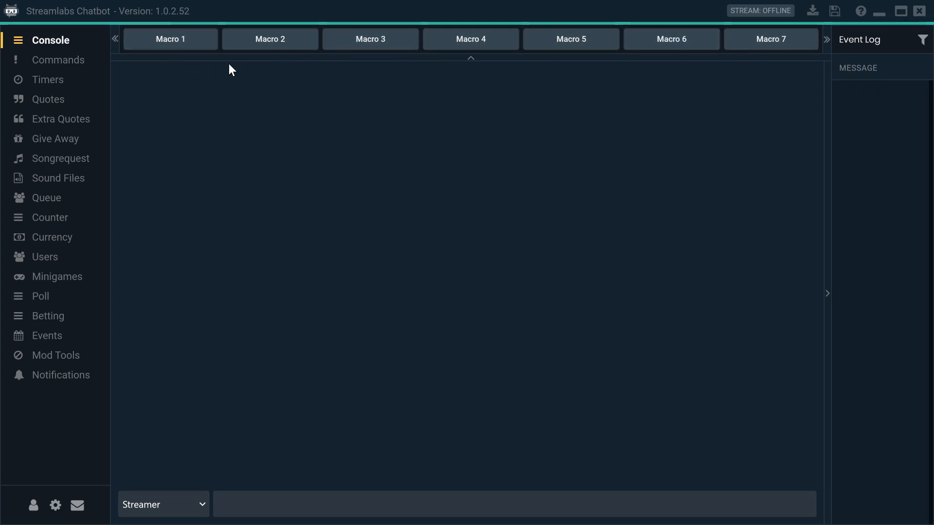
{"action": "left_click", "coordinate": [827, 40]}
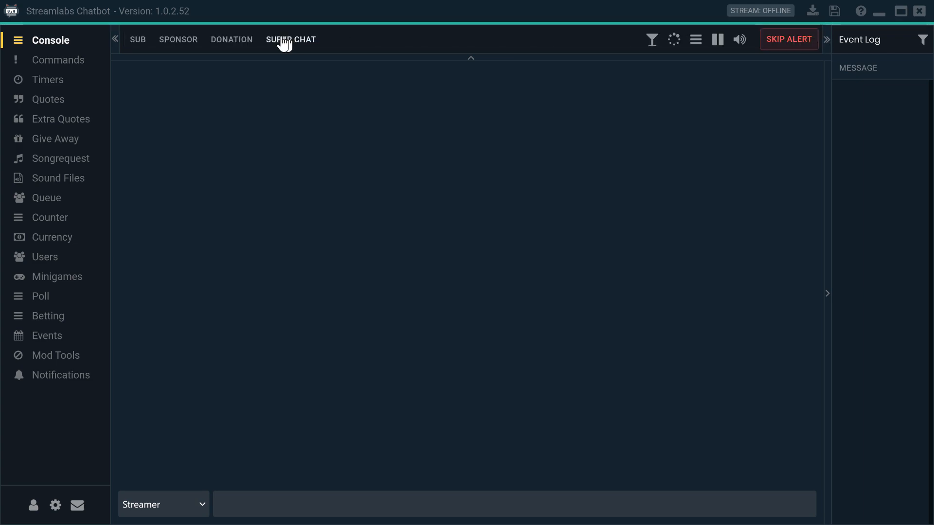
{"action": "left_click", "coordinate": [115, 39]}
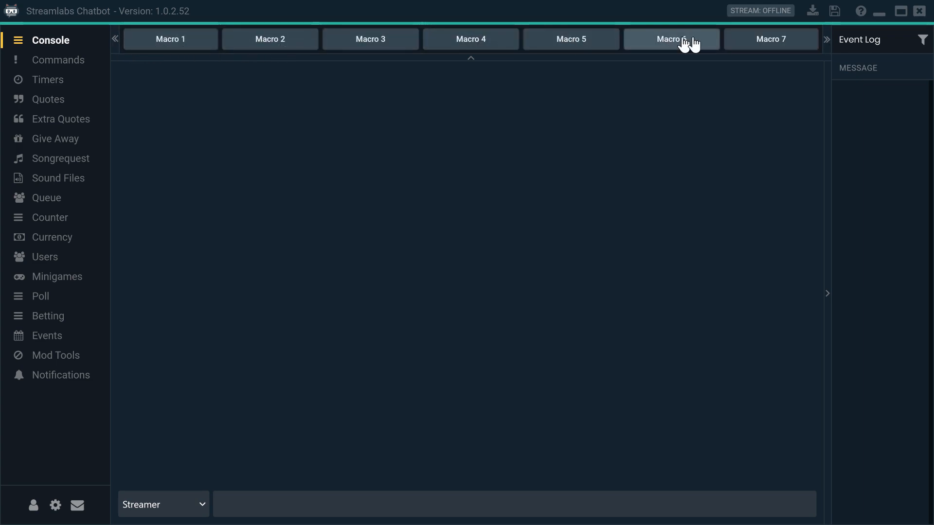
{"action": "left_click", "coordinate": [826, 39]}
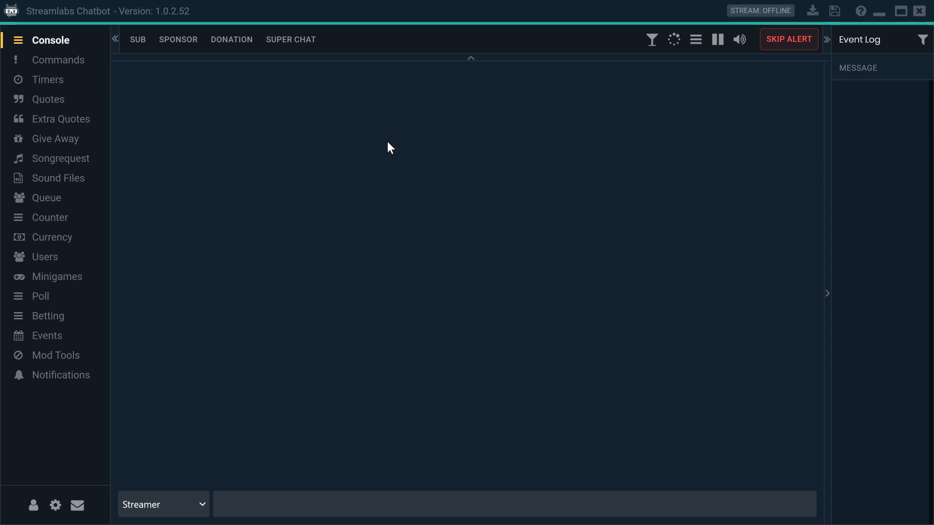
Step: Switch the Console's chat sender to Bot and back to Streamer
{"action": "left_click", "coordinate": [203, 505]}
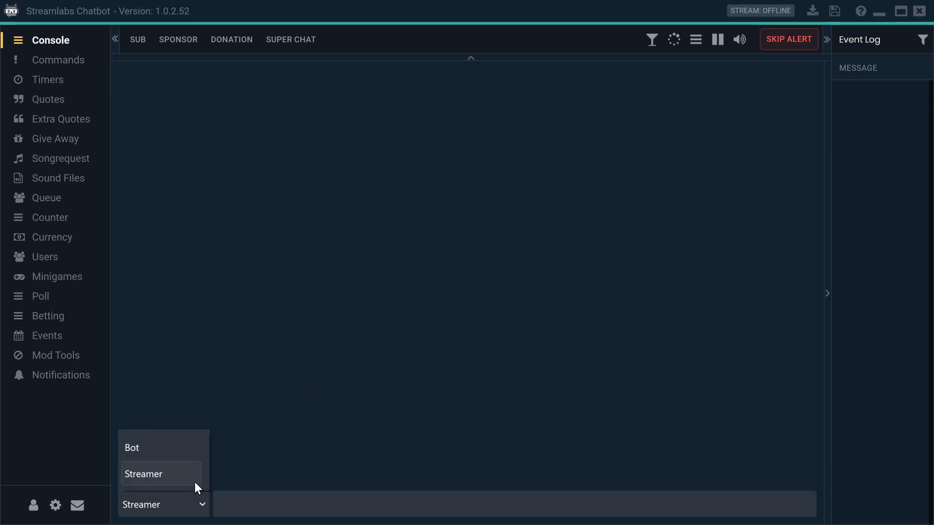
{"action": "left_click", "coordinate": [180, 453]}
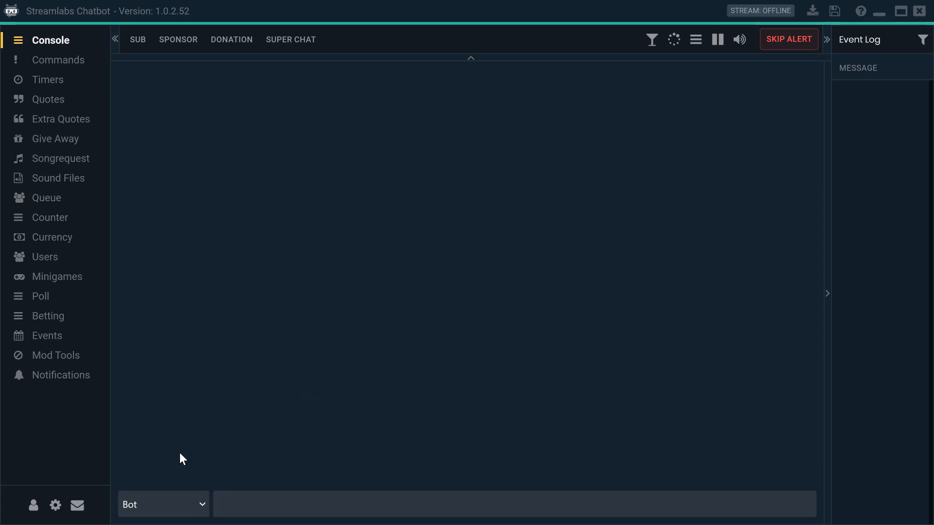
{"action": "left_click", "coordinate": [201, 506]}
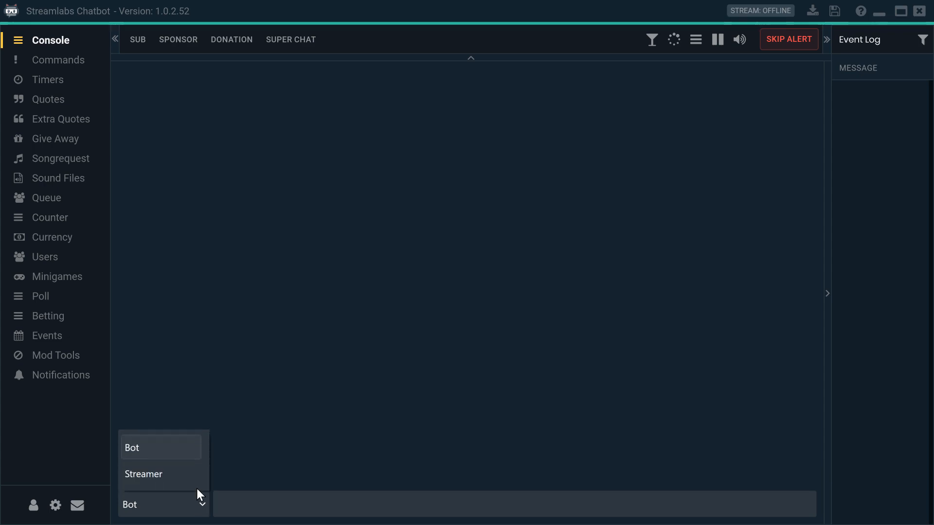
{"action": "left_click", "coordinate": [161, 474]}
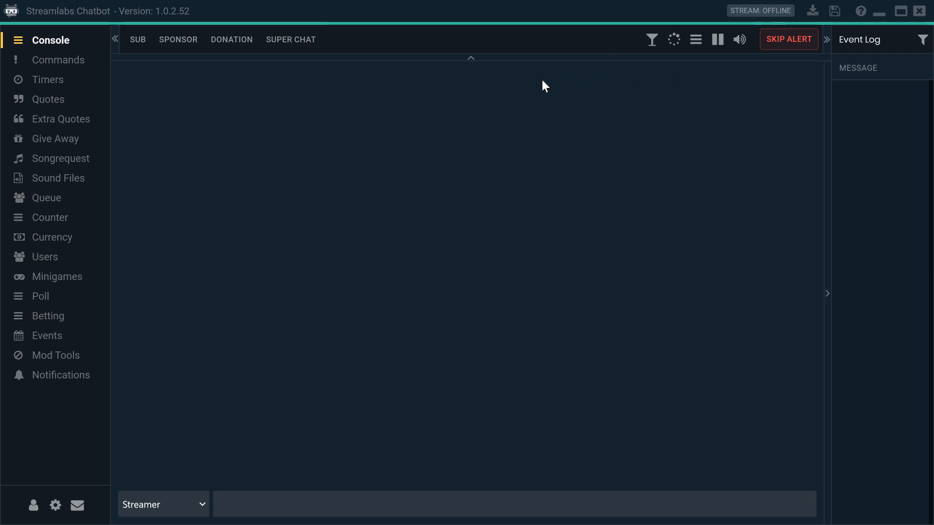
Step: Enable the Music Media Bar in the Console's bottom view
{"action": "left_click", "coordinate": [923, 39]}
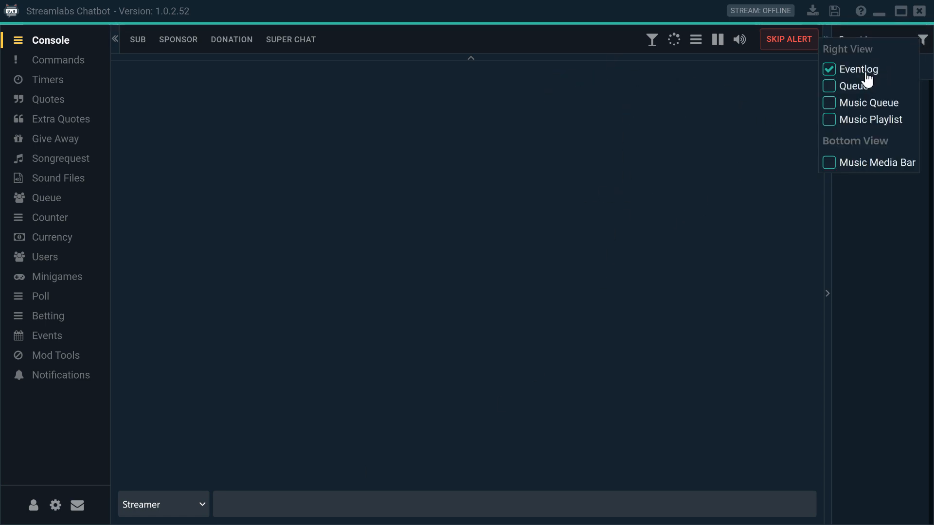
{"action": "left_click", "coordinate": [836, 235]}
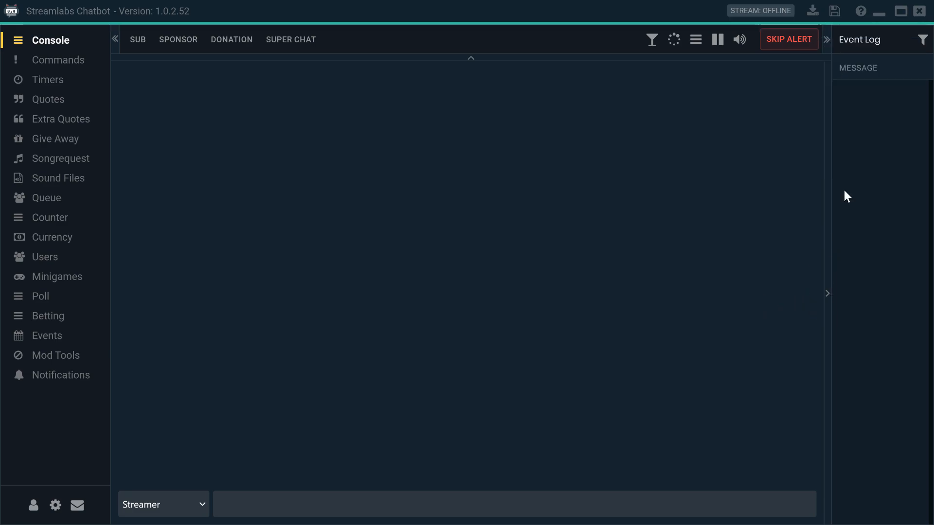
{"action": "left_click", "coordinate": [922, 39]}
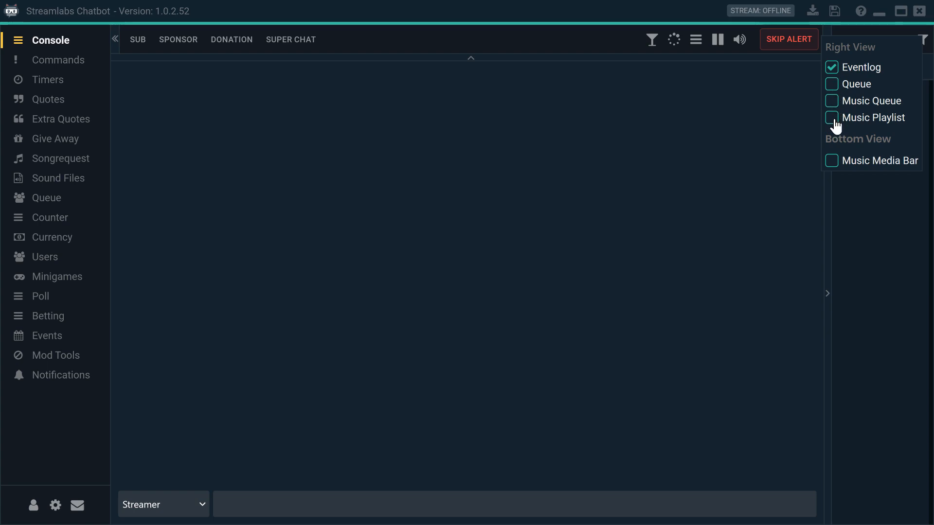
{"action": "left_click", "coordinate": [831, 161]}
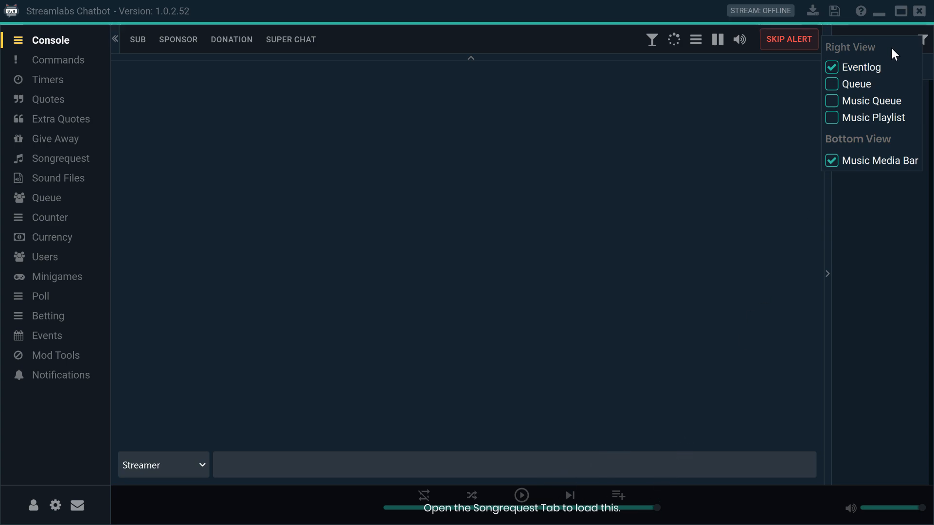
Step: Preview the Music Playlist, Music Queue and Queue one at a time in the Console's right view, and hide the Music Media Bar
{"action": "left_click", "coordinate": [834, 121]}
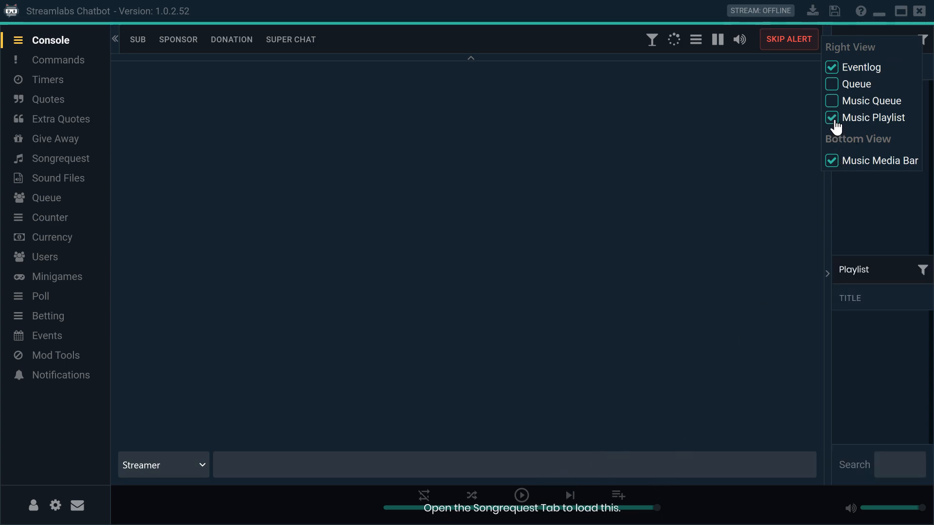
{"action": "left_click", "coordinate": [834, 120]}
{"action": "left_click", "coordinate": [833, 102]}
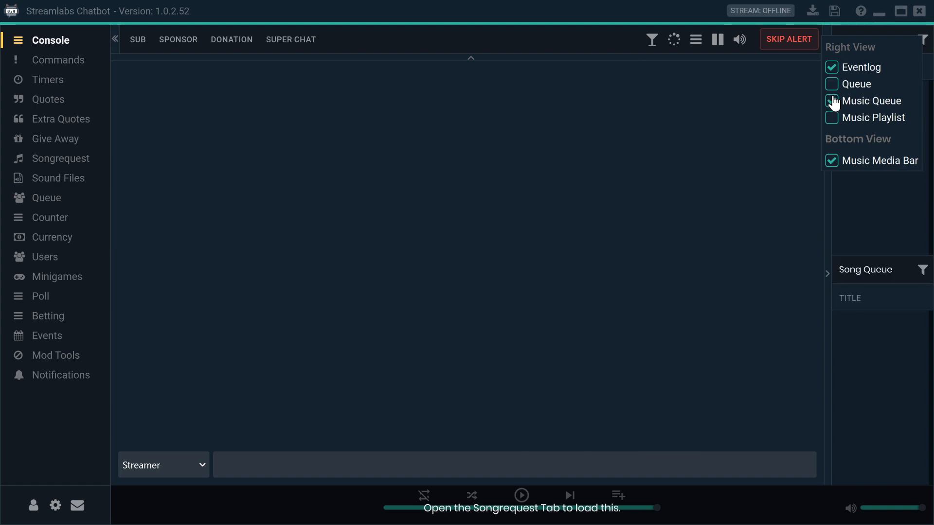
{"action": "left_click", "coordinate": [834, 102]}
{"action": "left_click", "coordinate": [834, 86]}
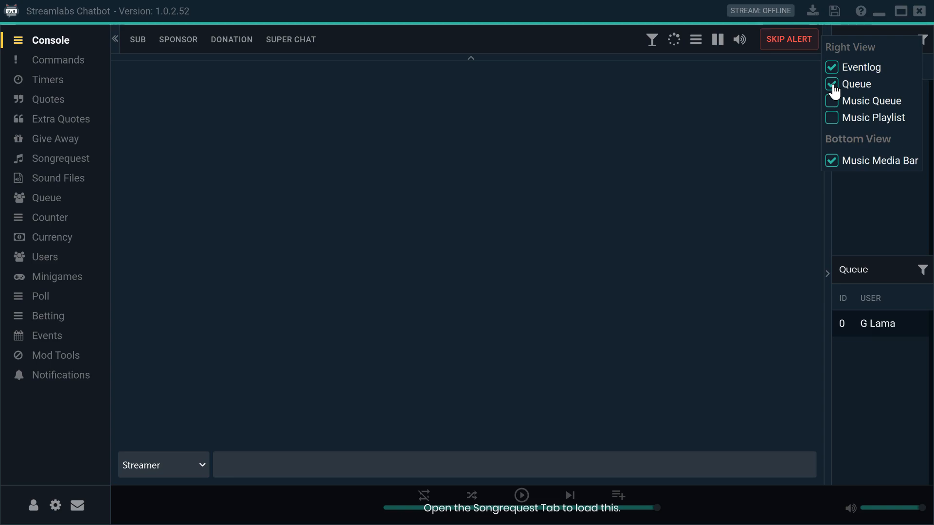
{"action": "left_click", "coordinate": [832, 86]}
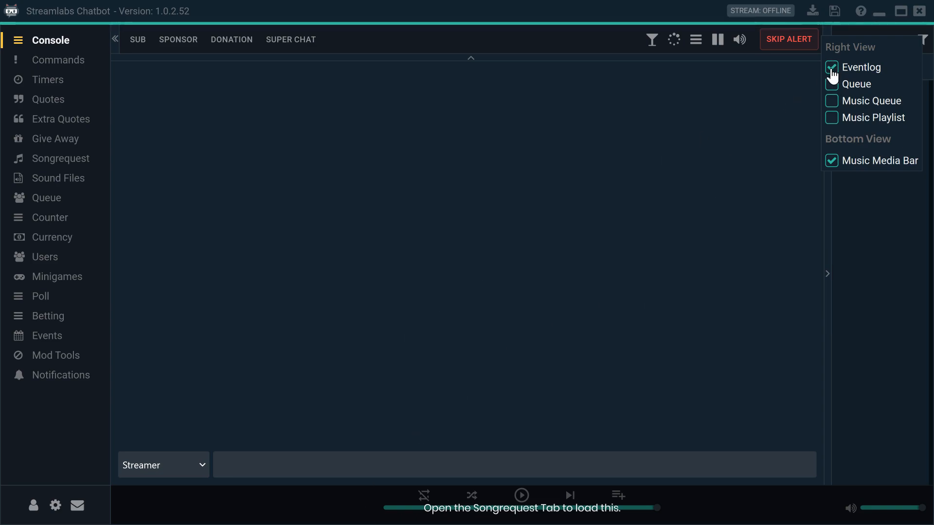
{"action": "left_click", "coordinate": [831, 162]}
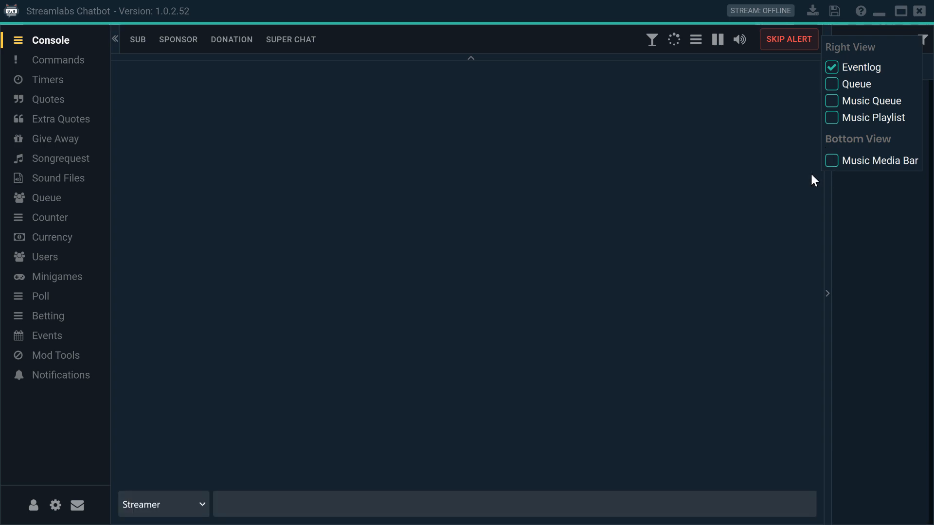
{"action": "left_click", "coordinate": [148, 164]}
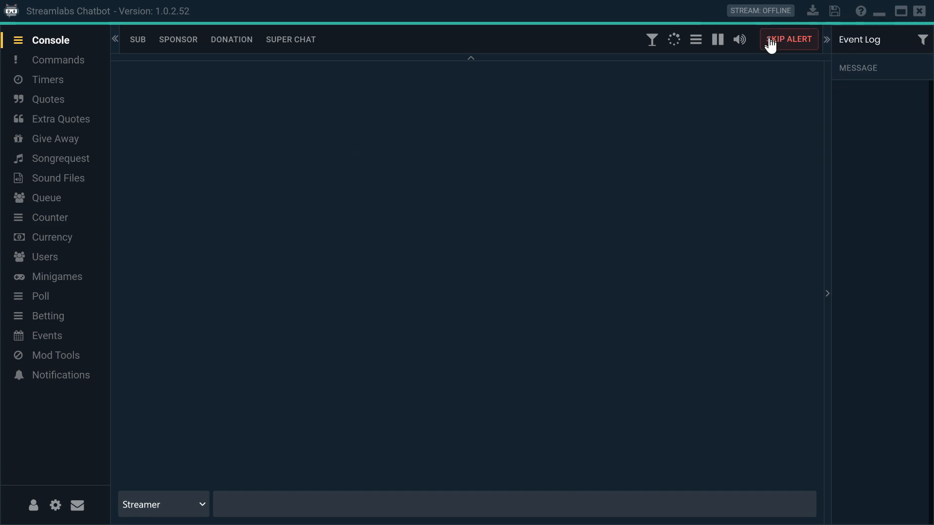
Step: Bring up the Create Backup dialog and decline the backup
{"action": "left_click", "coordinate": [835, 12]}
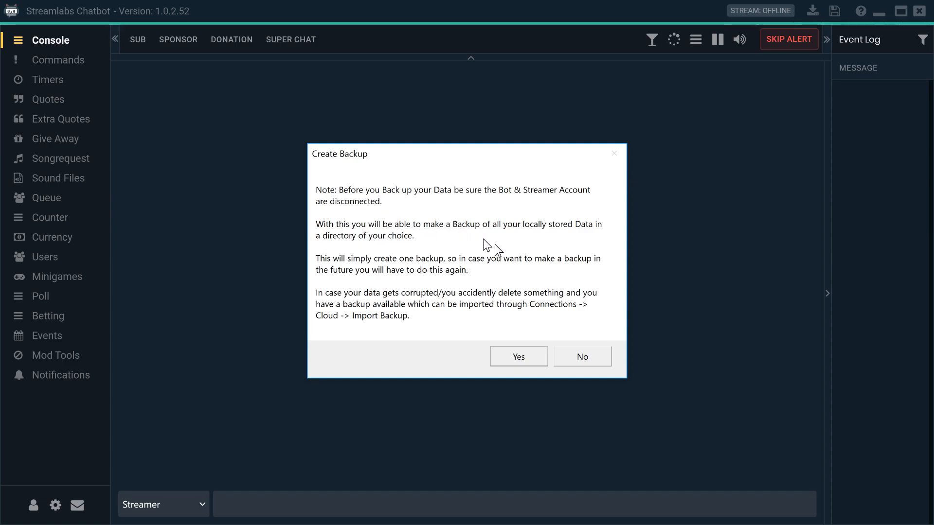
{"action": "left_click", "coordinate": [593, 357]}
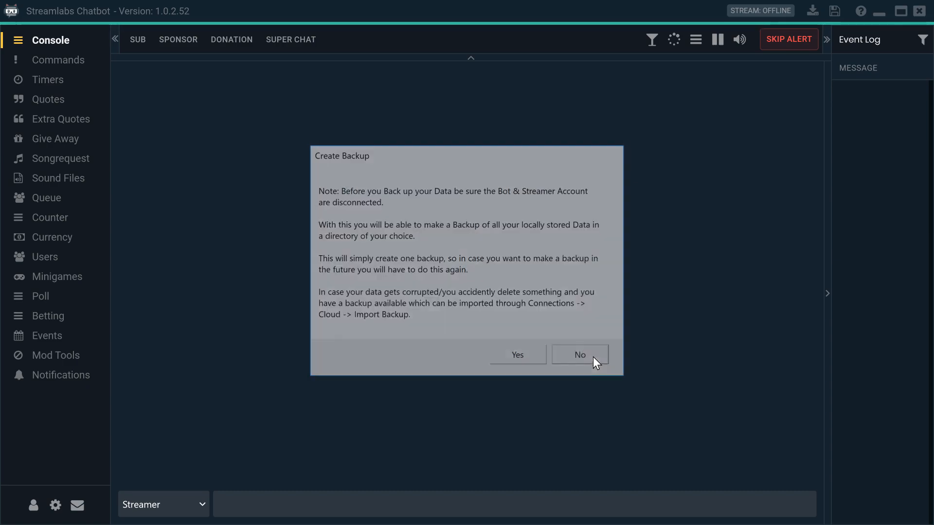
Step: Look through the Currency page's list of users with their ranks, points and hours, and return to the Console
{"action": "left_click", "coordinate": [63, 238]}
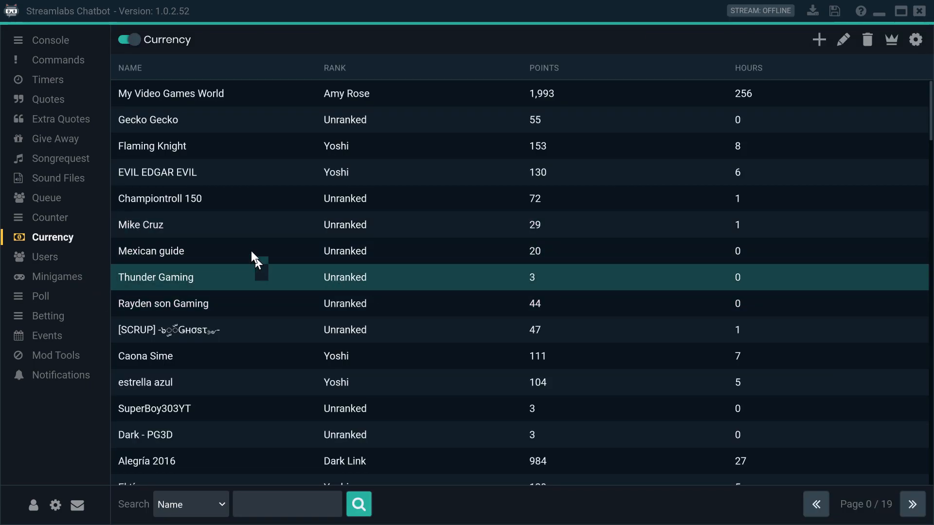
{"action": "scroll", "coordinate": [277, 326], "scroll_direction": "down", "scroll_amount": 6}
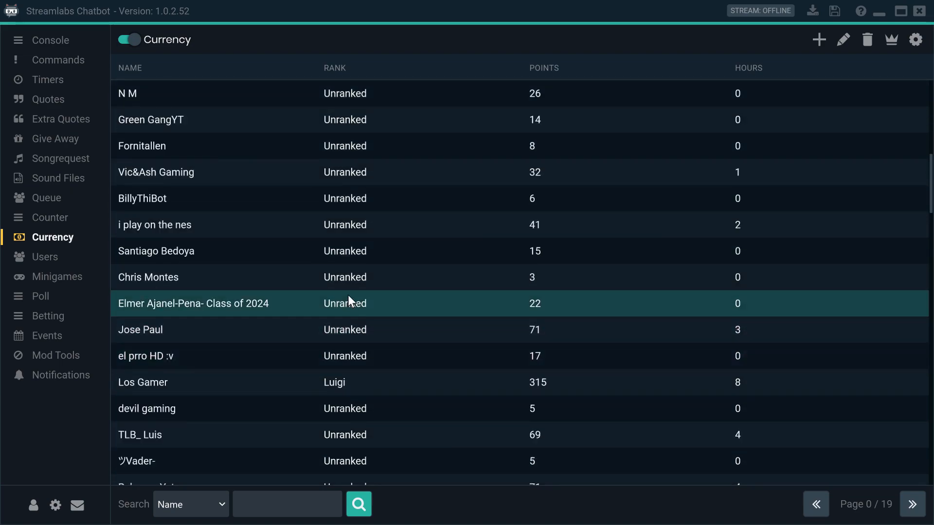
{"action": "scroll", "coordinate": [348, 301], "scroll_direction": "up", "scroll_amount": 6}
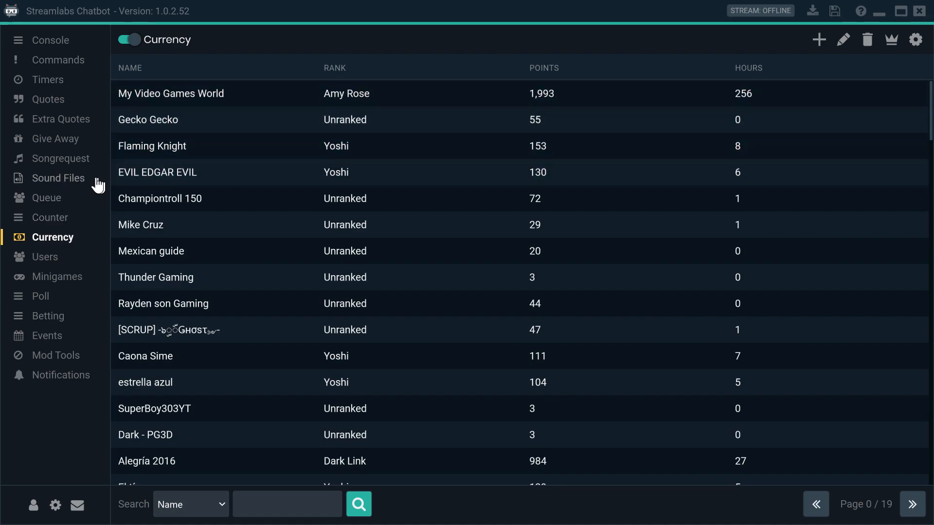
{"action": "scroll", "coordinate": [204, 370], "scroll_direction": "down", "scroll_amount": 5}
{"action": "scroll", "coordinate": [203, 406], "scroll_direction": "up", "scroll_amount": 5}
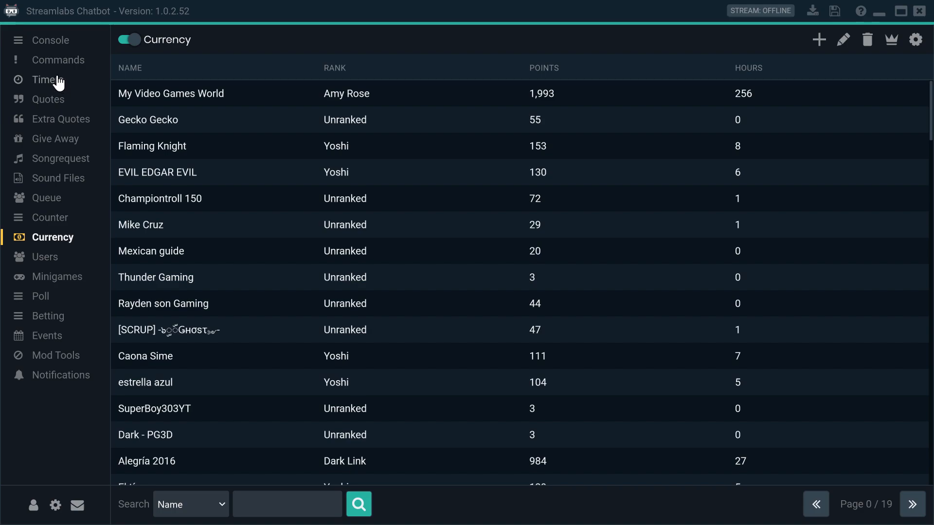
{"action": "left_click", "coordinate": [54, 41]}
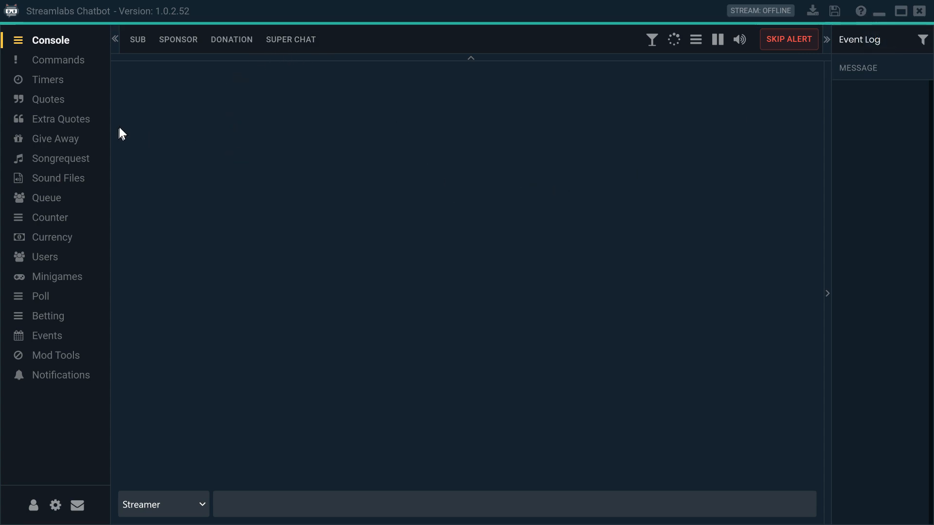
Step: Enable the command cooldown message in the Global Command Settings, keeping its default text
{"action": "left_click", "coordinate": [65, 64]}
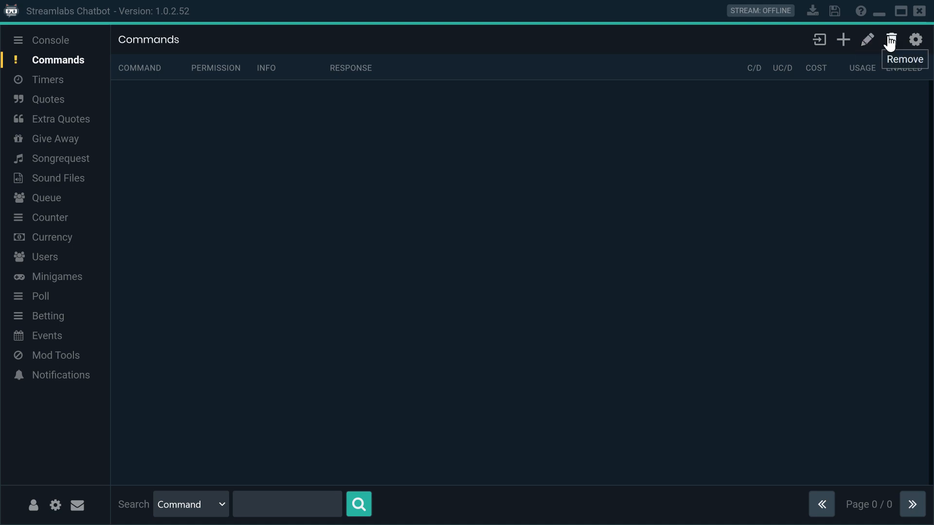
{"action": "left_click", "coordinate": [914, 39]}
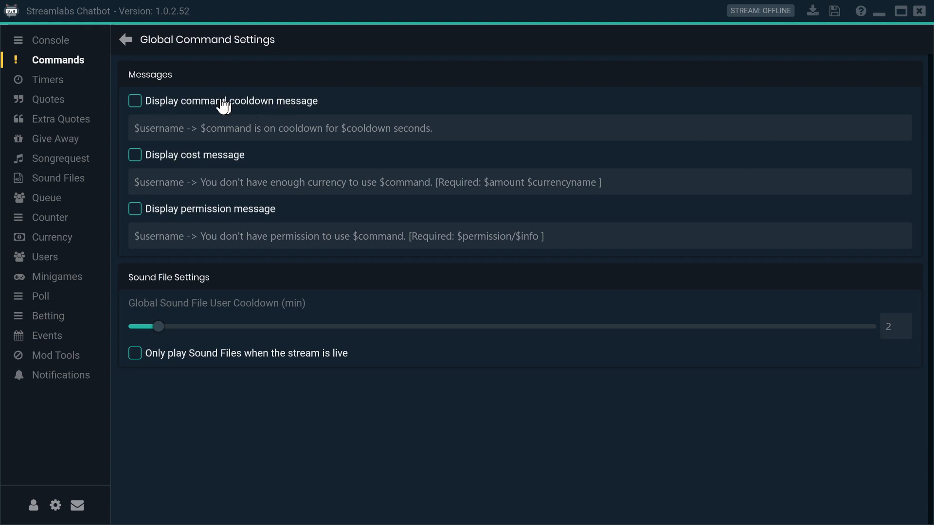
{"action": "left_click", "coordinate": [136, 102]}
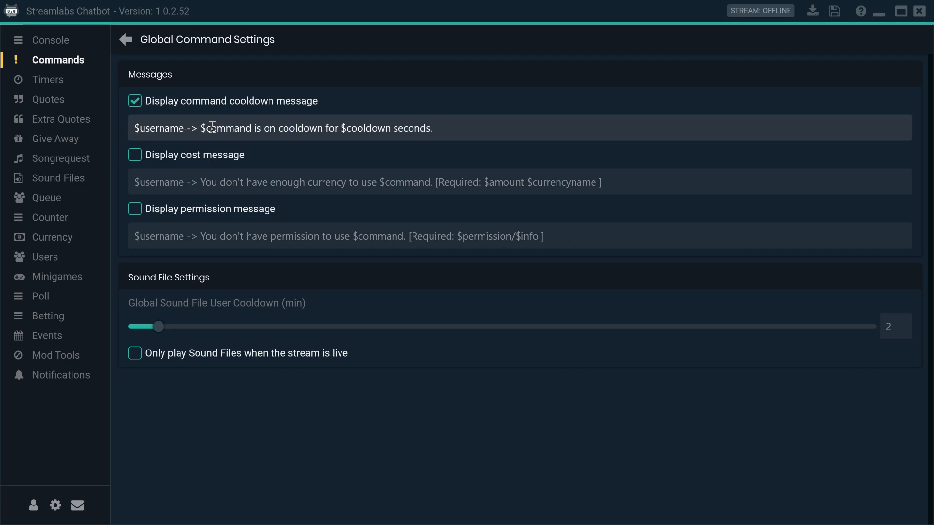
{"action": "left_click_drag", "start_coordinate": [184, 125], "coordinate": [128, 131]}
{"action": "left_click", "coordinate": [185, 128]}
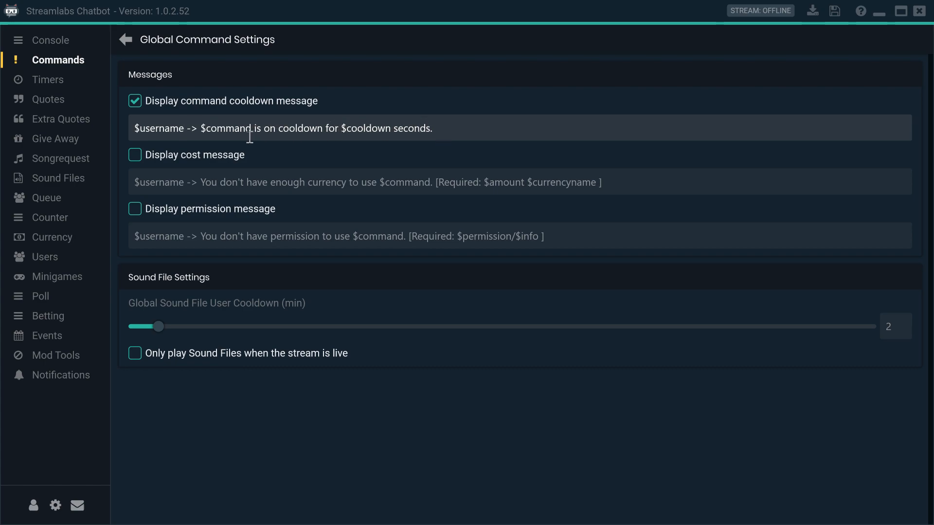
Step: Enable the cost message to inspect its text and disable it again
{"action": "left_click", "coordinate": [135, 155]}
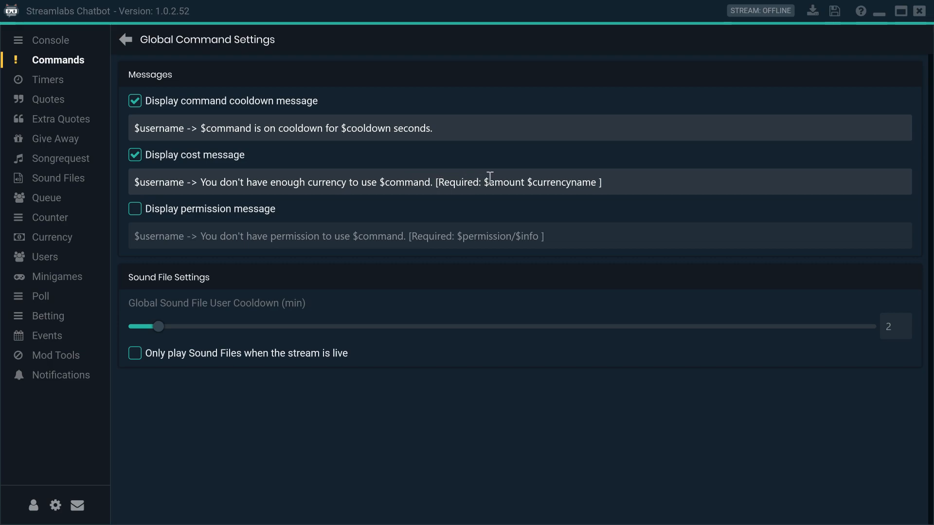
{"action": "left_click", "coordinate": [294, 183]}
{"action": "left_click", "coordinate": [140, 157]}
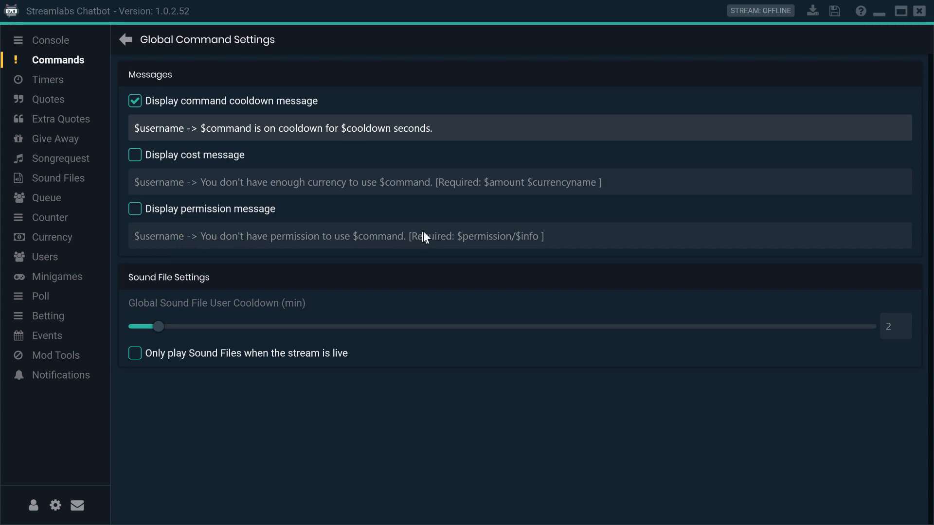
Step: Enable the permission message in the Global Command Settings
{"action": "left_click", "coordinate": [136, 213]}
{"action": "left_click", "coordinate": [137, 212]}
{"action": "left_click", "coordinate": [137, 212]}
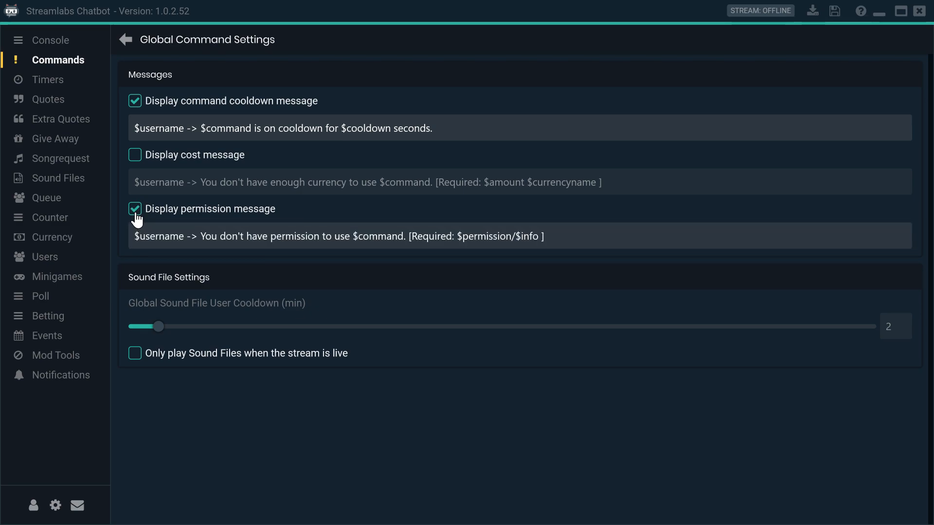
Step: Disable the permission message, and switch the command cooldown message off and back on in the Global Command Settings
{"action": "left_click", "coordinate": [136, 212]}
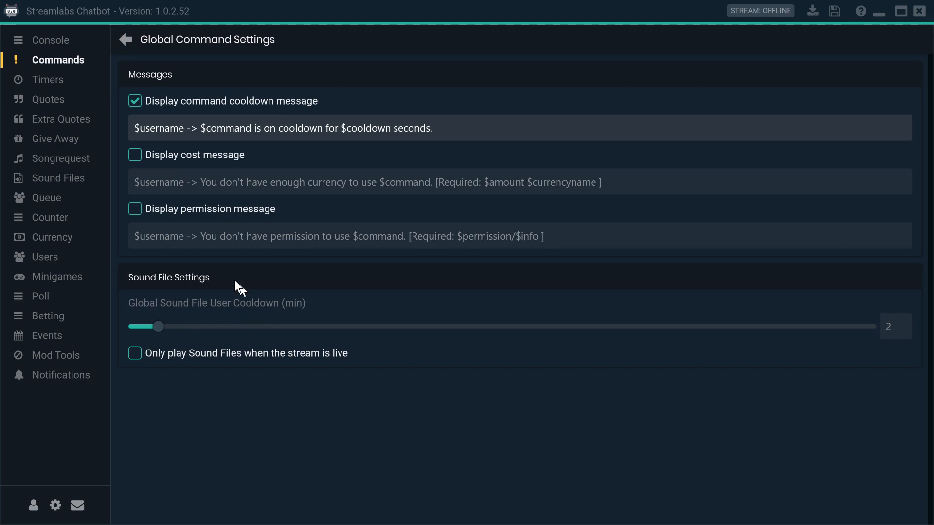
{"action": "left_click", "coordinate": [135, 101]}
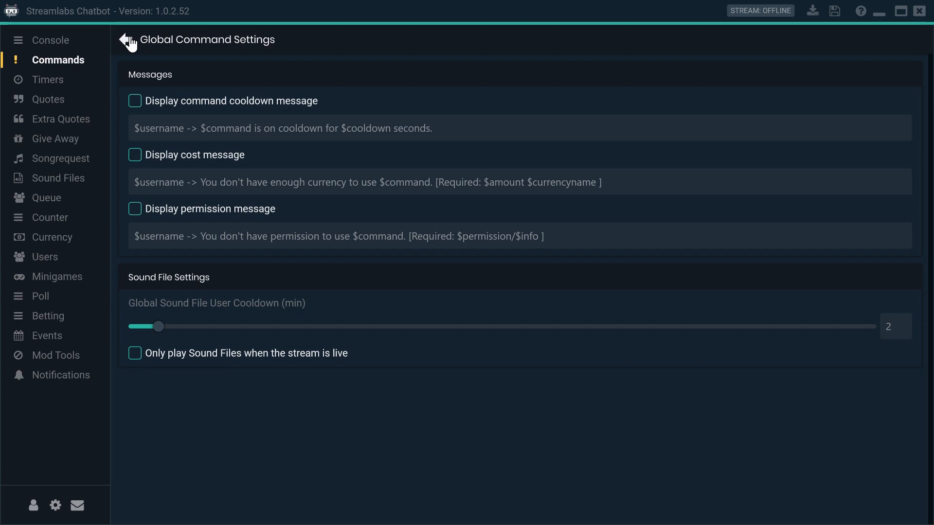
{"action": "left_click", "coordinate": [135, 101]}
Step: Set the global sound file user cooldown to 10 minutes, play sound files only when live, and enable the permission message
{"action": "left_click_drag", "start_coordinate": [156, 327], "coordinate": [262, 325]}
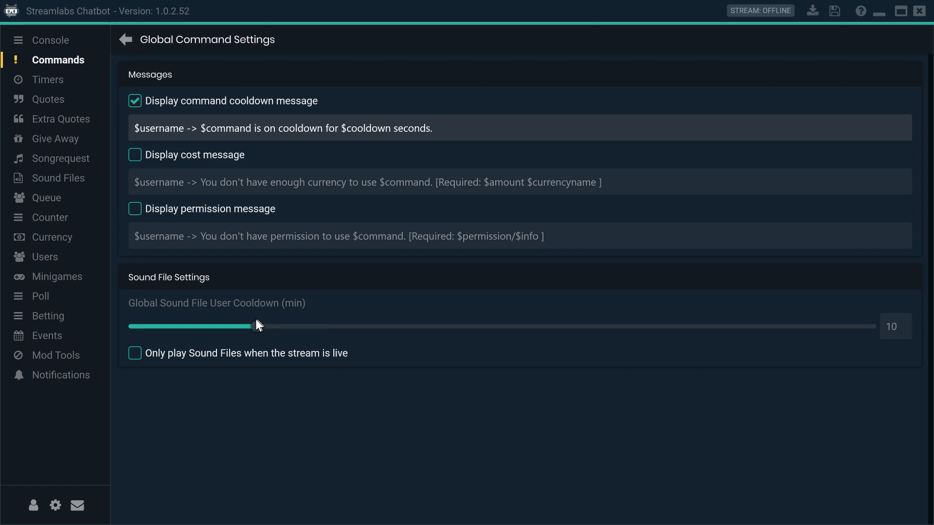
{"action": "left_click", "coordinate": [129, 353]}
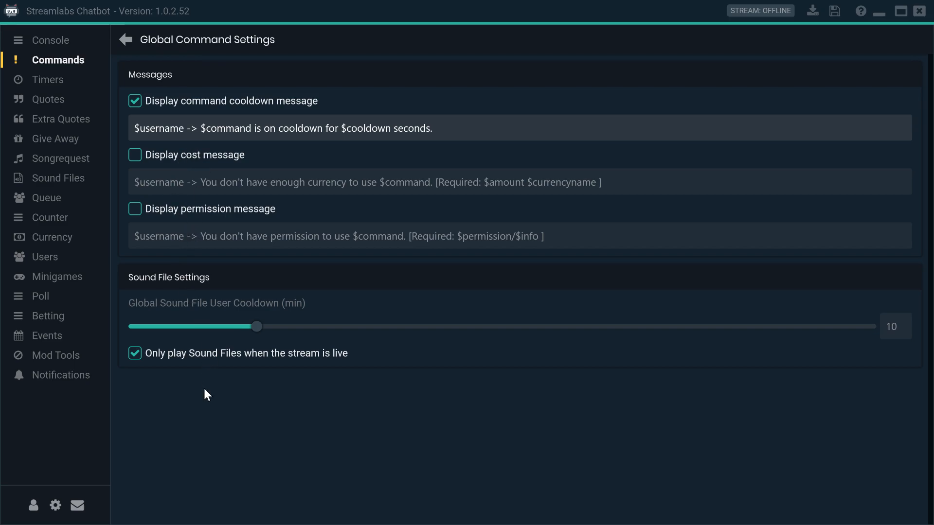
{"action": "left_click", "coordinate": [134, 209]}
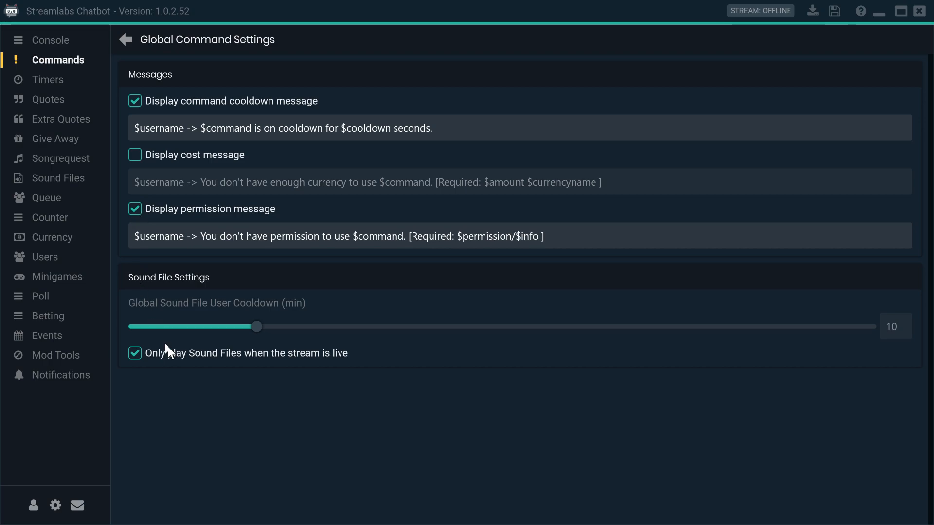
{"action": "left_click", "coordinate": [126, 39]}
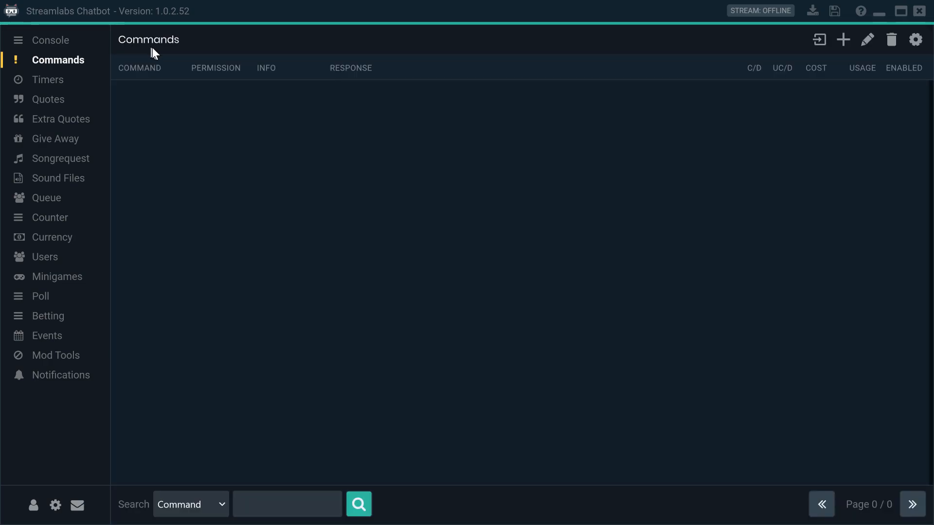
Step: Inspect the Timers page and its form for adding a timer, leaving the form without submitting it
{"action": "left_click", "coordinate": [48, 80]}
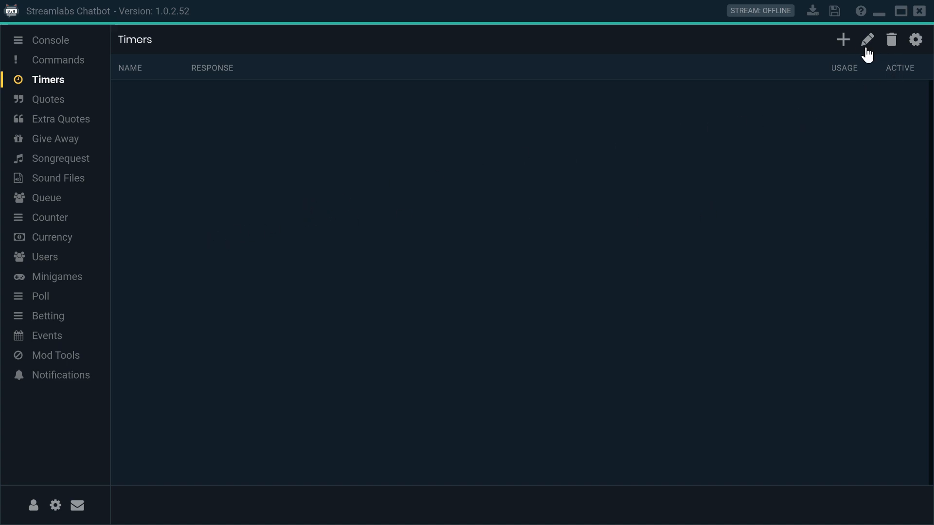
{"action": "left_click", "coordinate": [845, 39]}
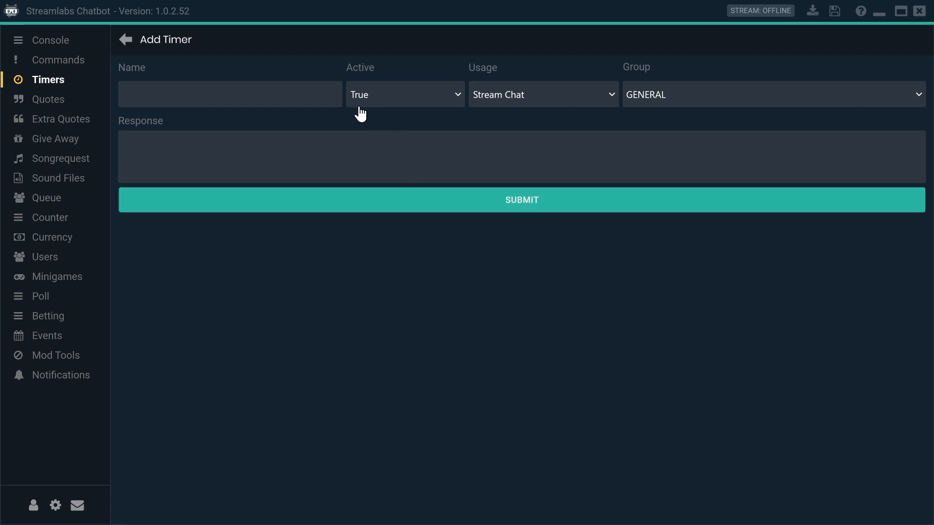
{"action": "left_click", "coordinate": [128, 41]}
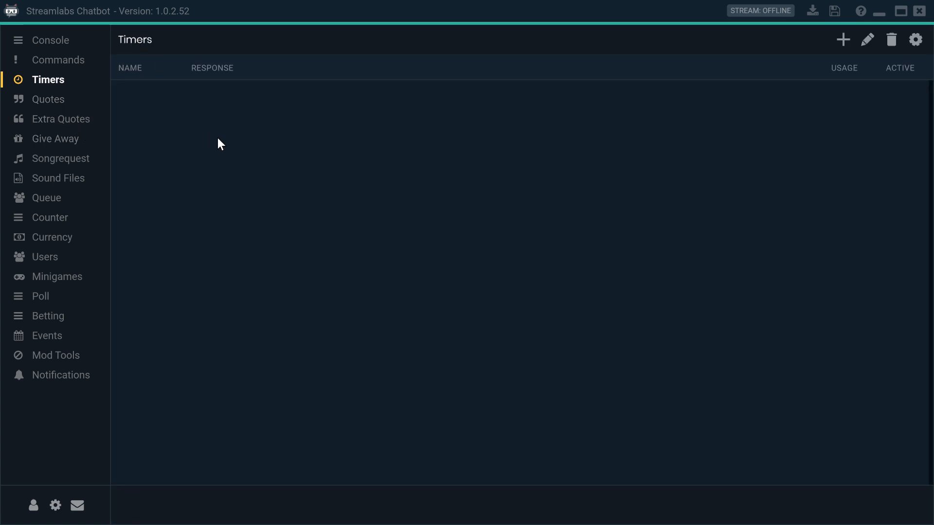
Step: Look through the Quotes, Extra Quotes, Give Away, Songrequest and Sound Files pages
{"action": "left_click", "coordinate": [49, 100]}
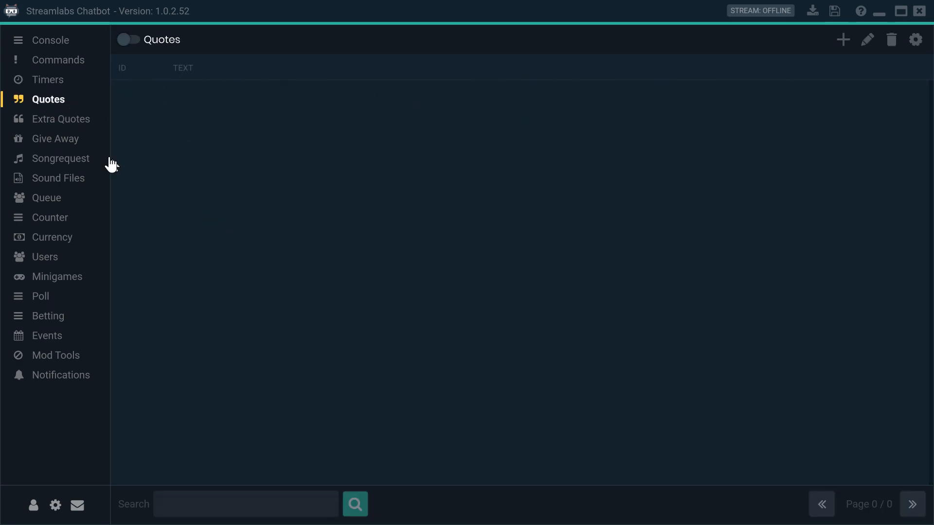
{"action": "left_click", "coordinate": [81, 125]}
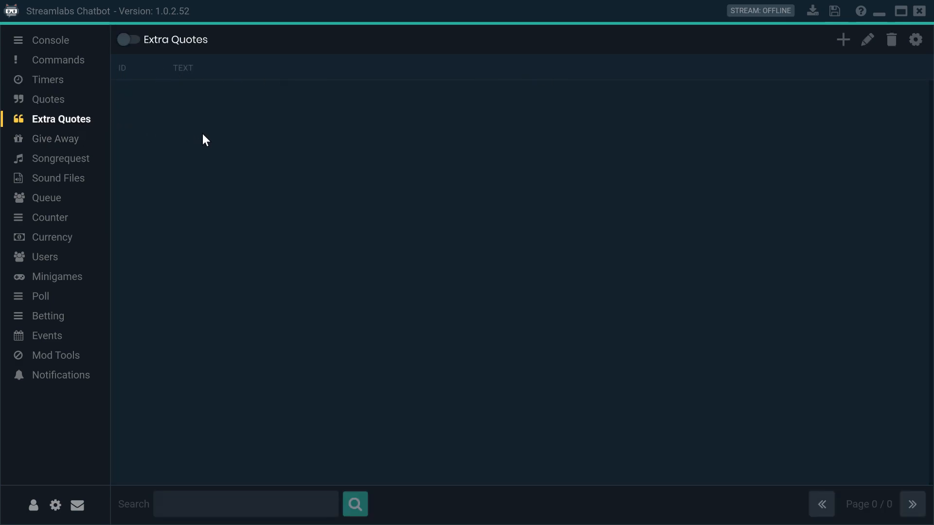
{"action": "left_click", "coordinate": [45, 142]}
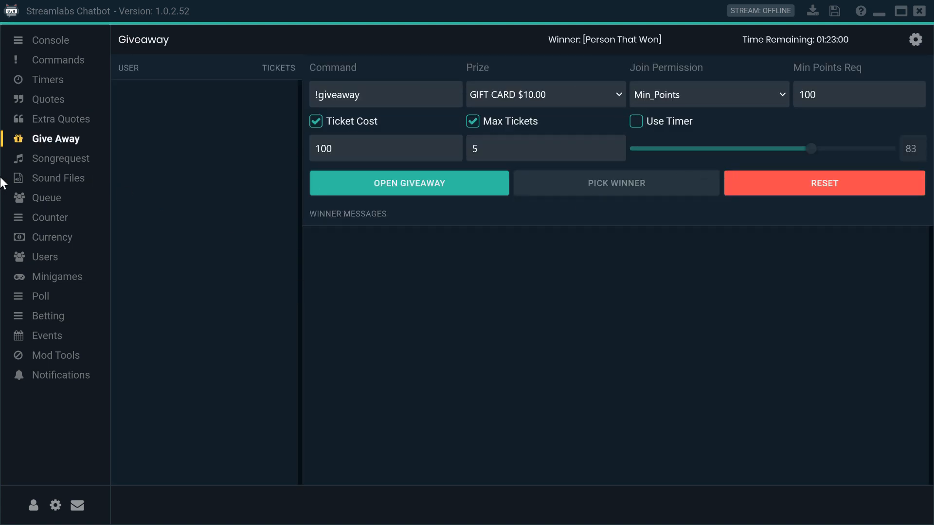
{"action": "left_click", "coordinate": [51, 165]}
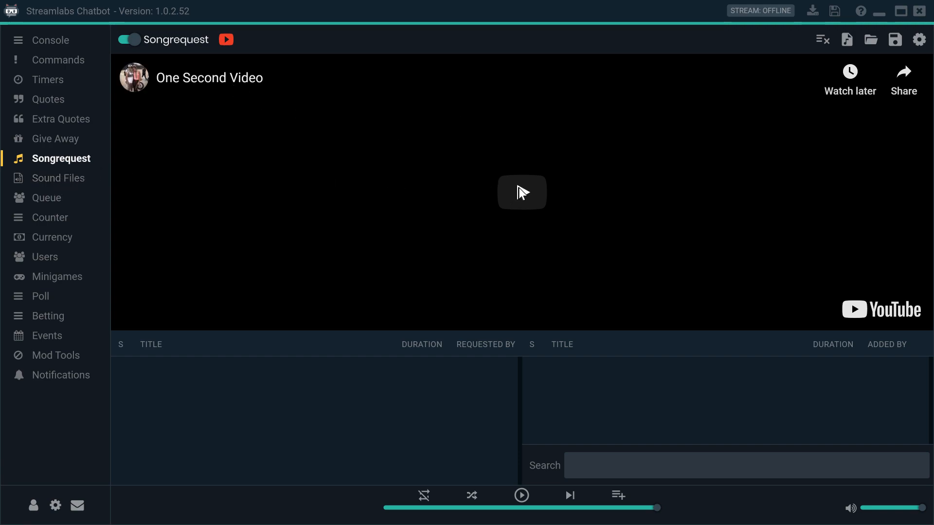
{"action": "left_click", "coordinate": [64, 186]}
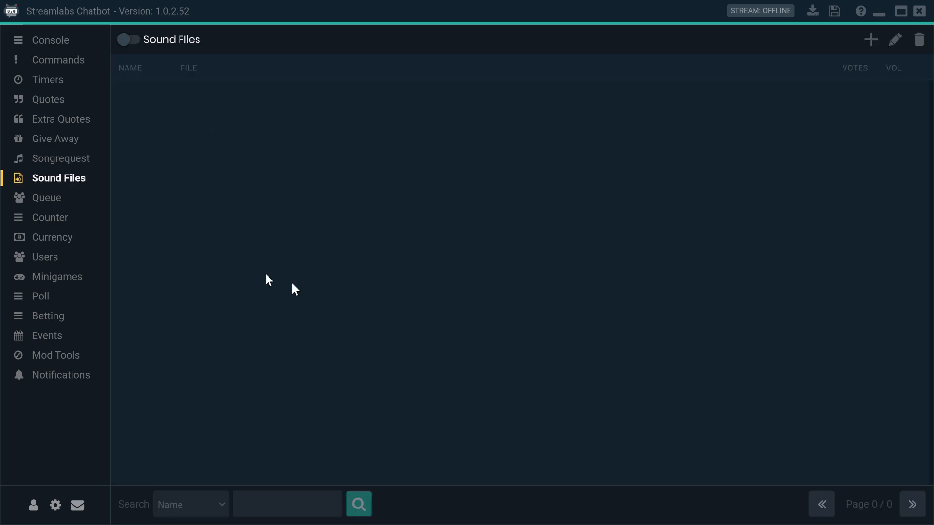
Step: Examine the Queue page with its maximum queue size field, and view the Counter page's settings
{"action": "left_click", "coordinate": [51, 201]}
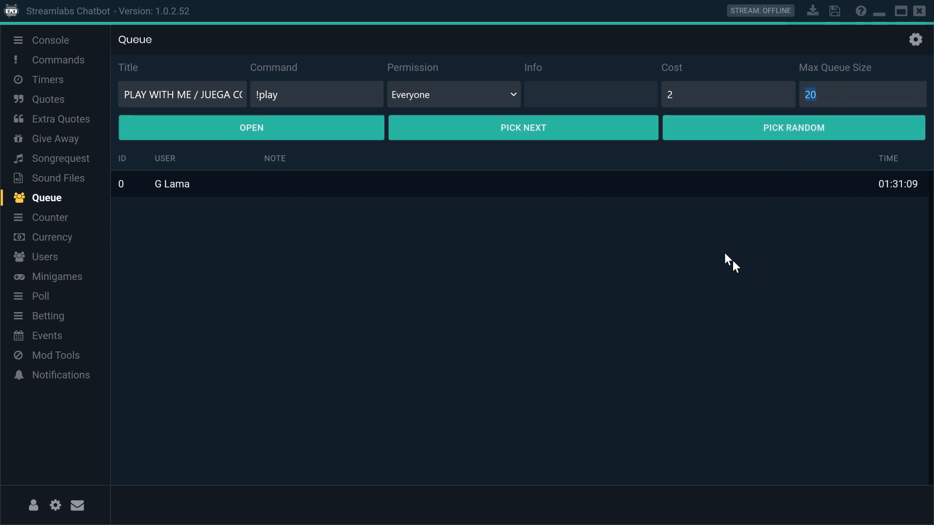
{"action": "left_click", "coordinate": [840, 97]}
{"action": "left_click_drag", "start_coordinate": [842, 96], "coordinate": [796, 96]}
{"action": "left_click", "coordinate": [69, 223]}
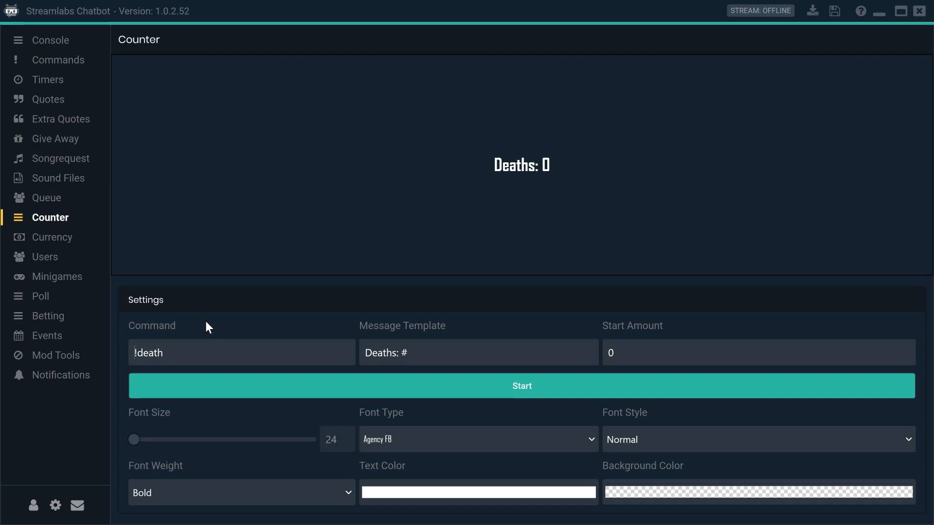
Step: Browse the Currency page's user list, sorting it in descending order first by points and then by hours
{"action": "left_click", "coordinate": [61, 241]}
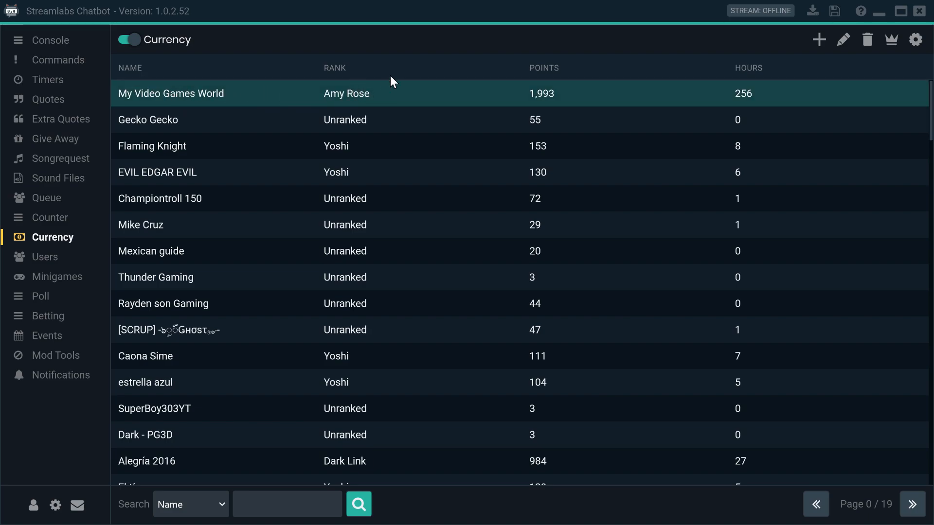
{"action": "scroll", "coordinate": [355, 384], "scroll_direction": "down", "scroll_amount": 5}
{"action": "scroll", "coordinate": [364, 390], "scroll_direction": "up", "scroll_amount": 5}
{"action": "left_click", "coordinate": [546, 68]}
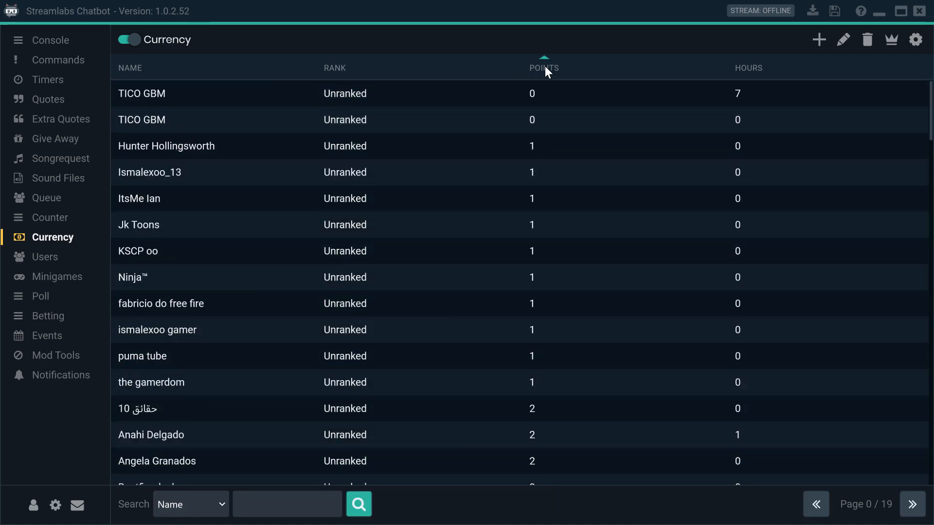
{"action": "left_click", "coordinate": [544, 66]}
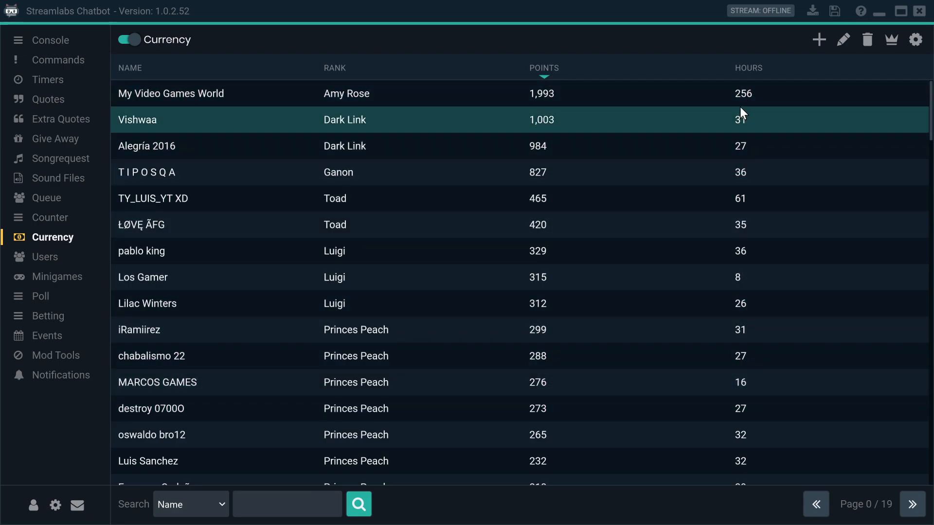
{"action": "left_click", "coordinate": [741, 70]}
{"action": "left_click", "coordinate": [742, 69]}
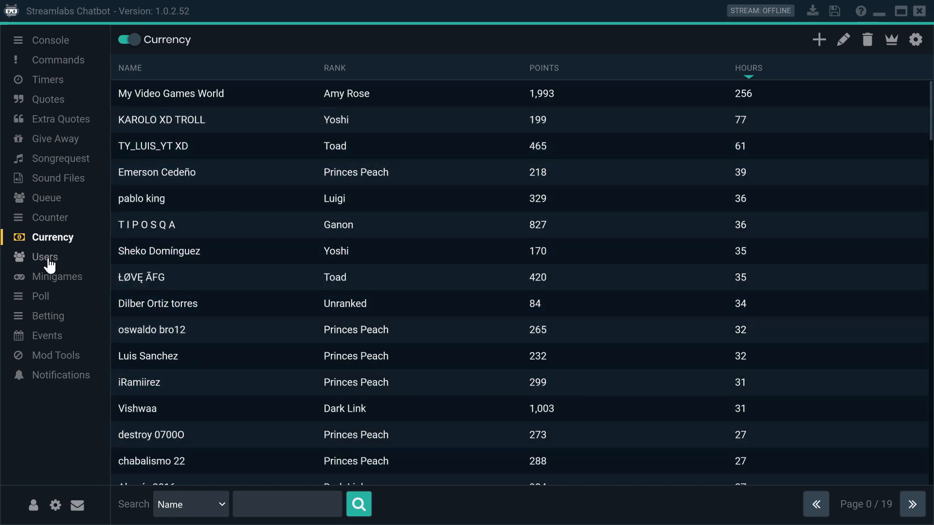
Step: Look through the Users page's list with its editor, regular, raids and last seen columns
{"action": "left_click", "coordinate": [50, 262]}
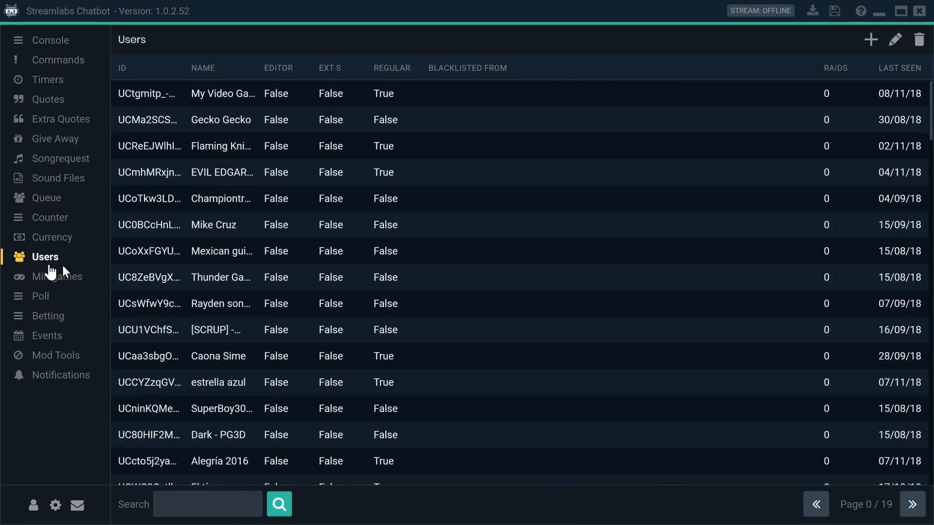
{"action": "scroll", "coordinate": [390, 389], "scroll_direction": "down", "scroll_amount": 8}
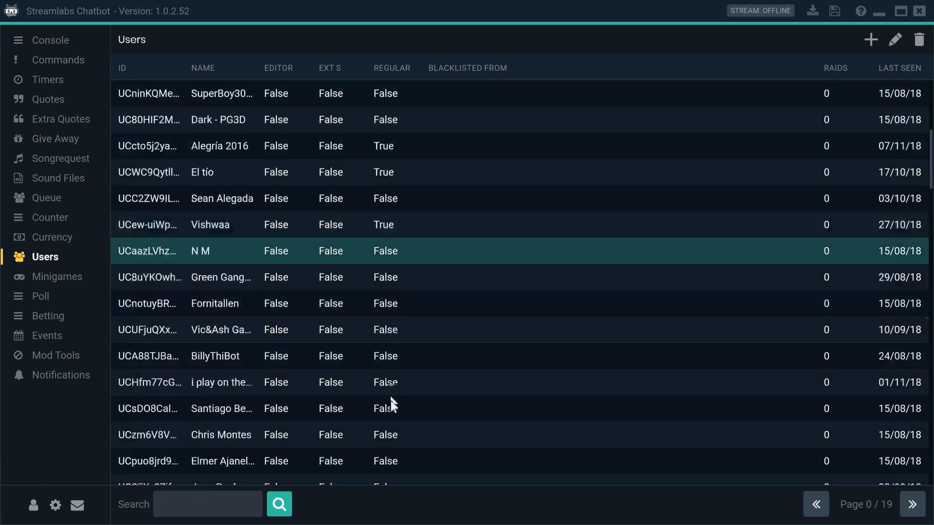
{"action": "scroll", "coordinate": [386, 340], "scroll_direction": "up", "scroll_amount": 8}
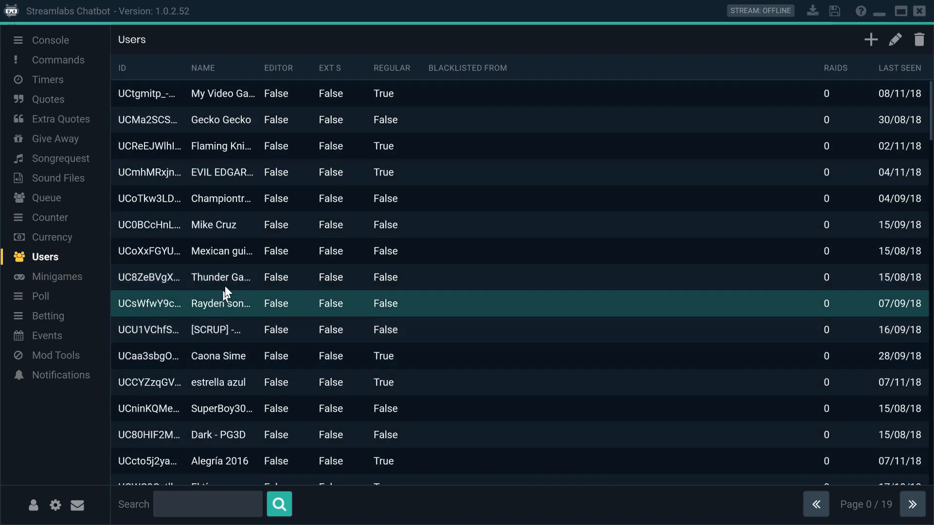
Step: Look through the Minigames page's settings for Heist, Duel, Free For All and the games below them
{"action": "left_click", "coordinate": [81, 283]}
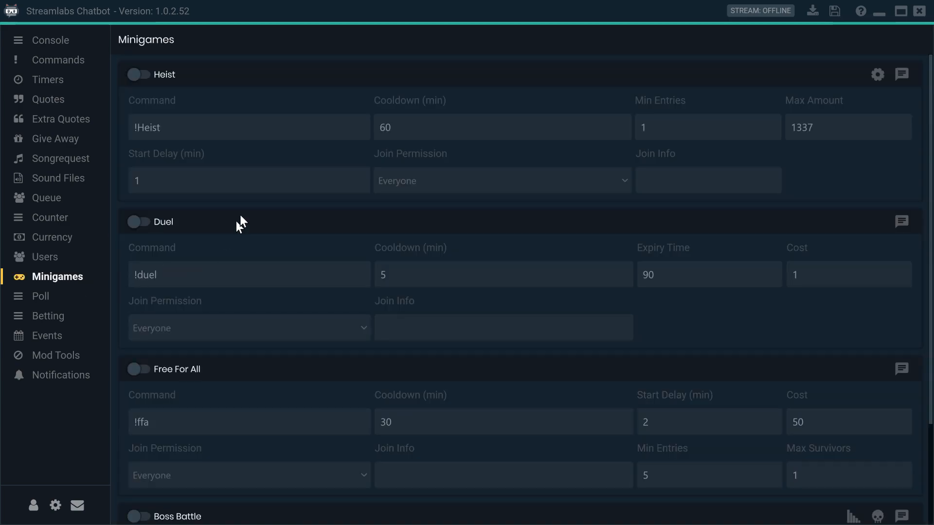
{"action": "scroll", "coordinate": [227, 374], "scroll_direction": "down", "scroll_amount": 3}
{"action": "scroll", "coordinate": [229, 352], "scroll_direction": "up", "scroll_amount": 3}
{"action": "scroll", "coordinate": [272, 292], "scroll_direction": "down", "scroll_amount": 3}
{"action": "scroll", "coordinate": [242, 391], "scroll_direction": "up", "scroll_amount": 3}
Step: View the Poll, Betting and Events pages in turn
{"action": "left_click", "coordinate": [55, 305]}
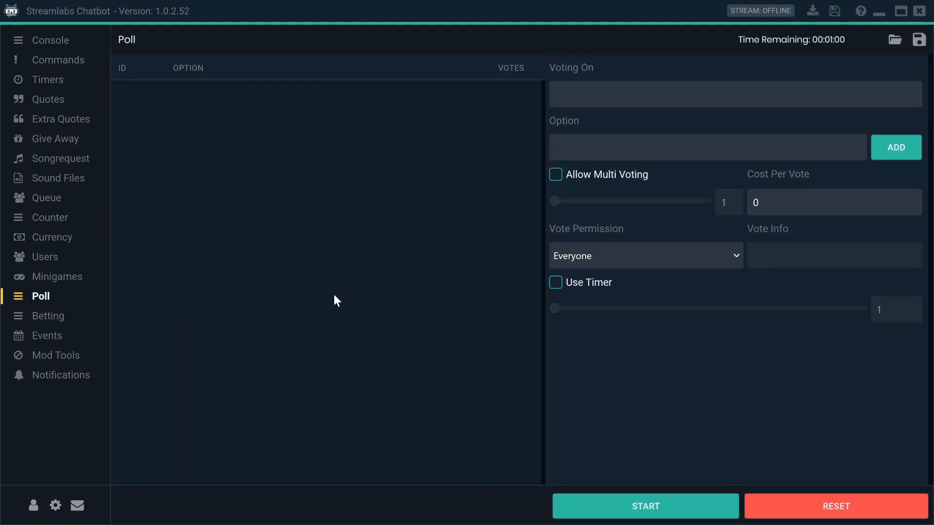
{"action": "left_click", "coordinate": [50, 319]}
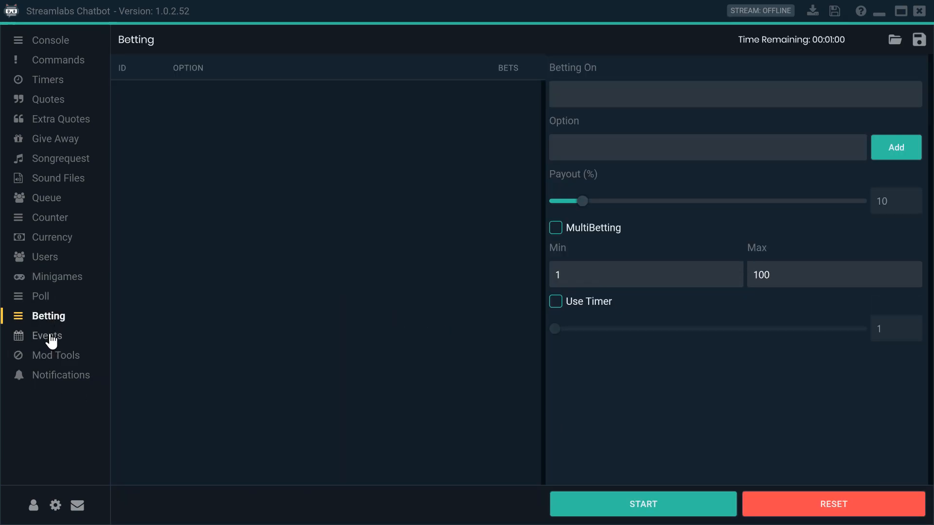
{"action": "left_click", "coordinate": [50, 341]}
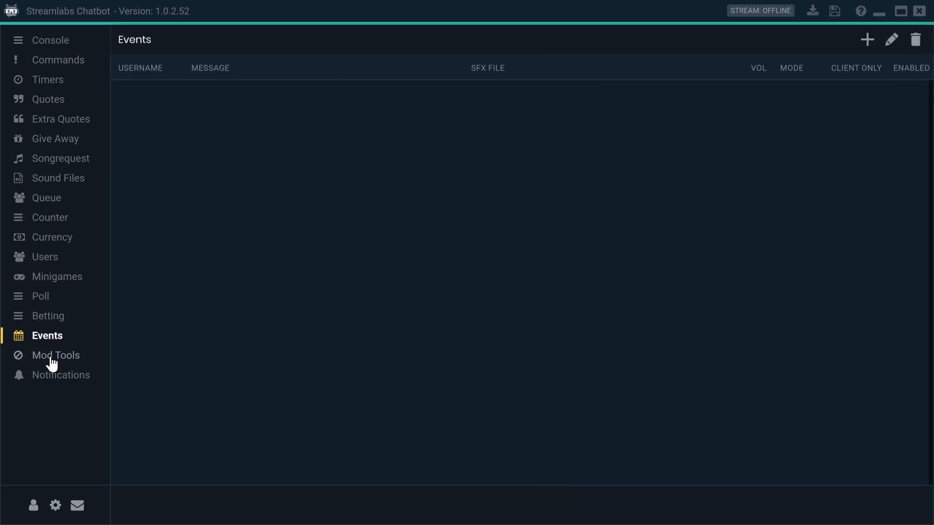
Step: Examine the Mod Tools protection settings and the chat notification settings on the Notifications page
{"action": "left_click", "coordinate": [52, 360]}
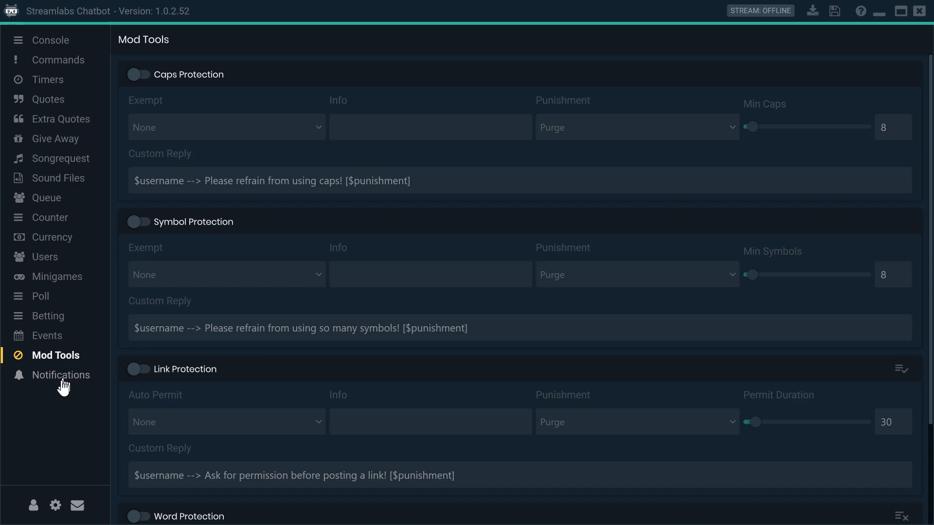
{"action": "scroll", "coordinate": [120, 333], "scroll_direction": "down", "scroll_amount": 2}
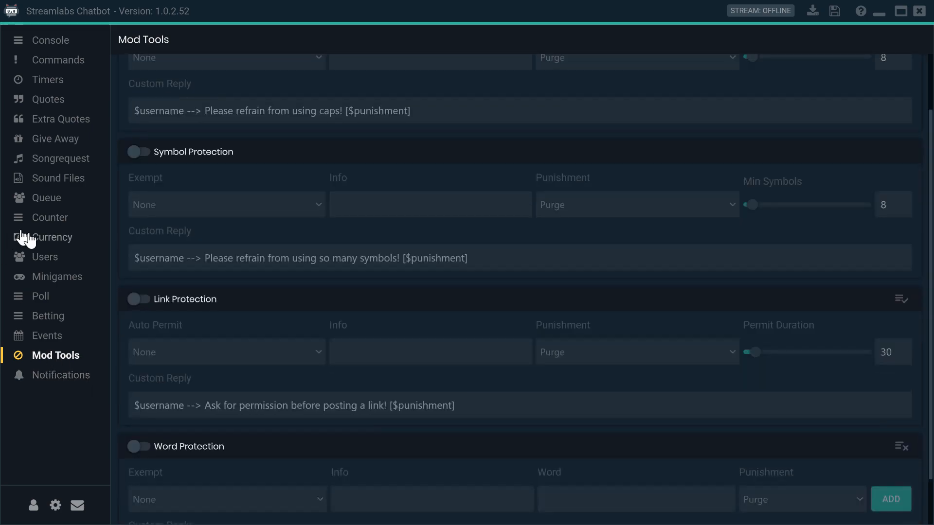
{"action": "left_click", "coordinate": [62, 380]}
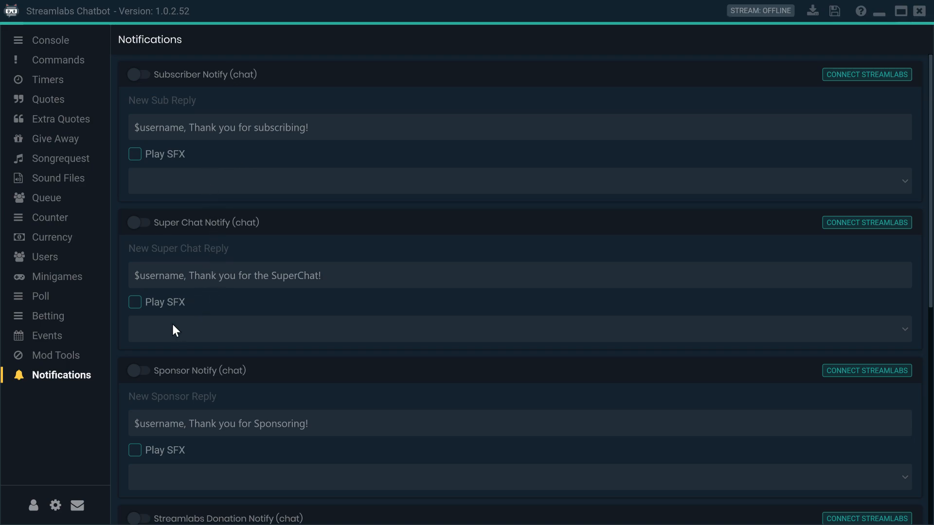
{"action": "scroll", "coordinate": [176, 330], "scroll_direction": "down", "scroll_amount": 1}
{"action": "scroll", "coordinate": [180, 380], "scroll_direction": "down", "scroll_amount": 3}
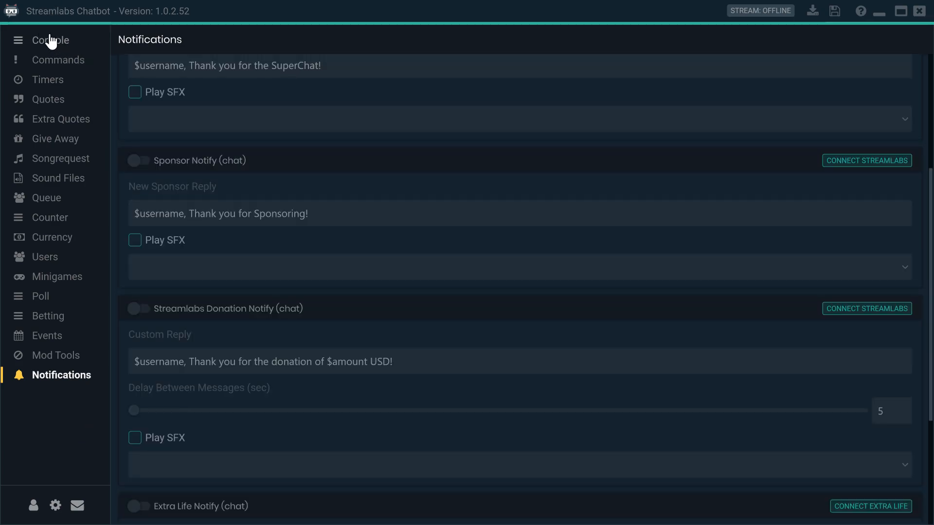
Step: Return to the Console page and look through the application's General settings, including the basic, chat and donation page options
{"action": "left_click", "coordinate": [51, 40]}
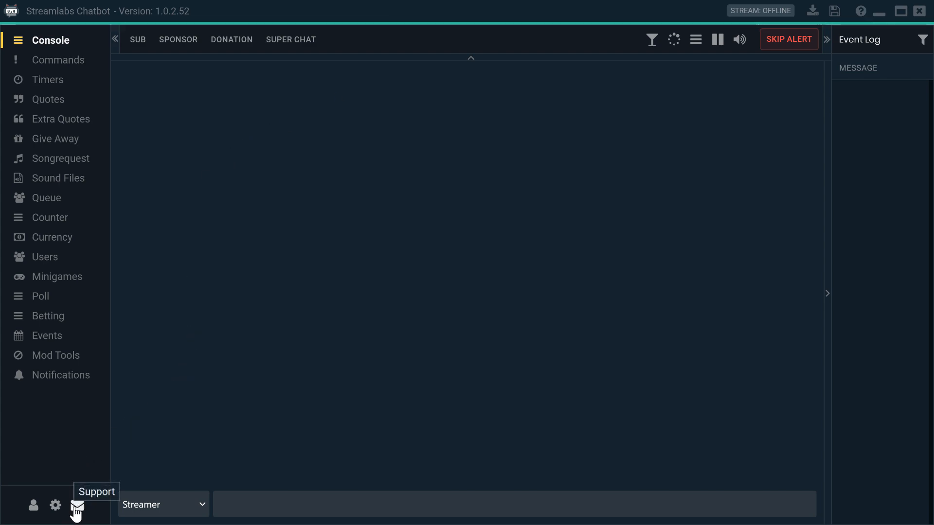
{"action": "left_click", "coordinate": [55, 506]}
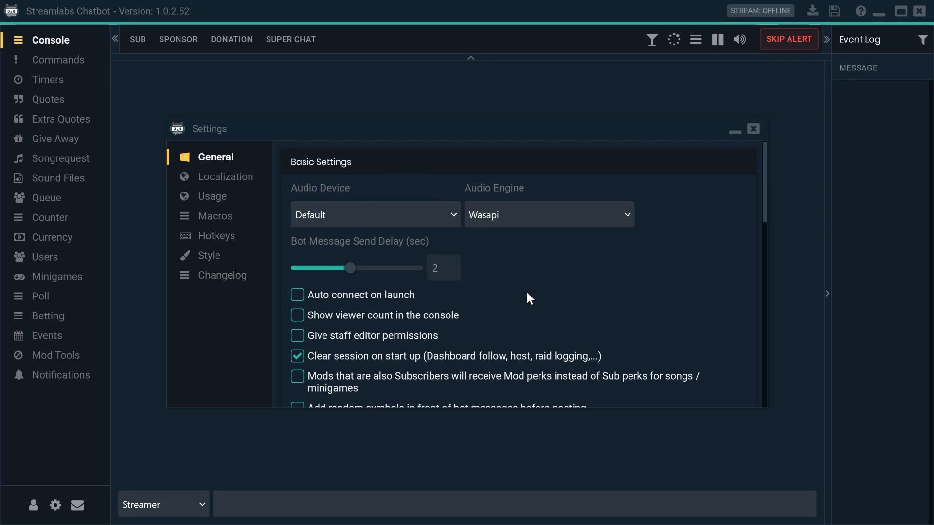
{"action": "scroll", "coordinate": [525, 297], "scroll_direction": "down", "scroll_amount": 2}
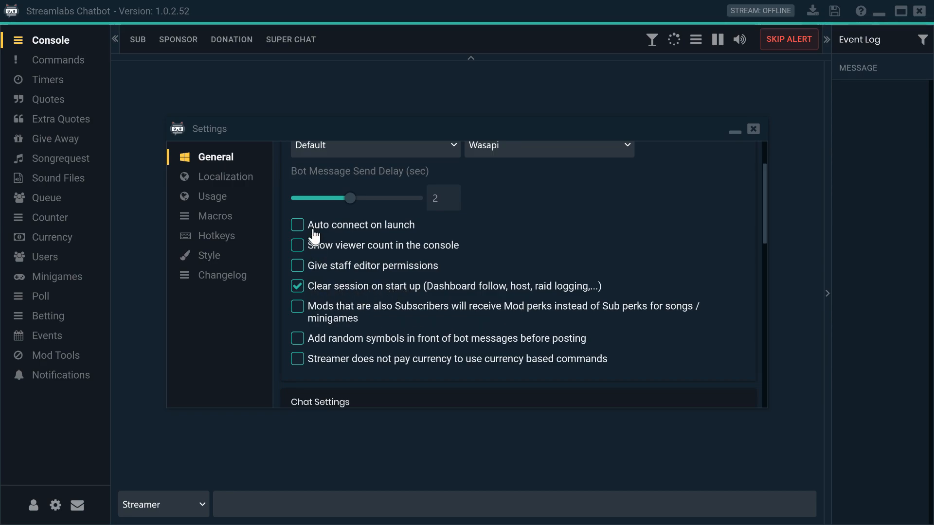
{"action": "scroll", "coordinate": [300, 318], "scroll_direction": "down", "scroll_amount": 5}
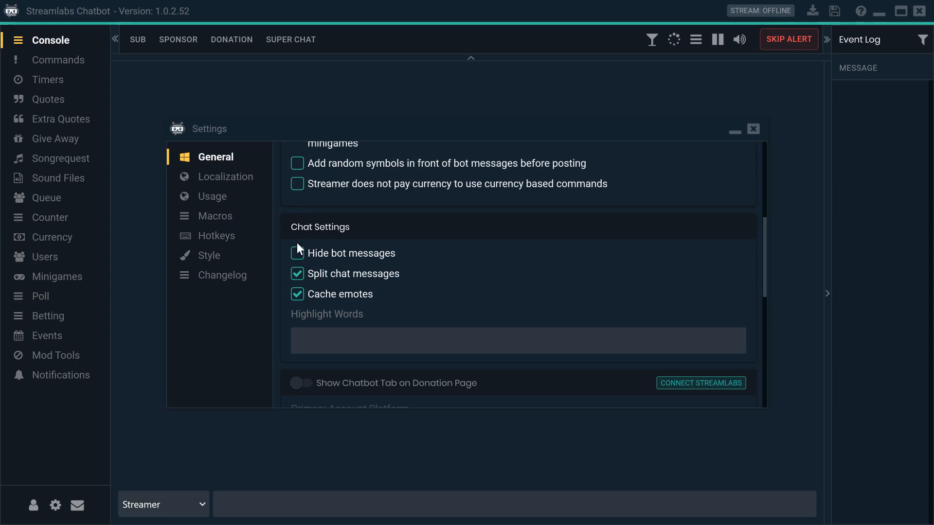
{"action": "scroll", "coordinate": [294, 312], "scroll_direction": "down", "scroll_amount": 4}
{"action": "scroll", "coordinate": [294, 291], "scroll_direction": "down", "scroll_amount": 5}
{"action": "scroll", "coordinate": [295, 292], "scroll_direction": "up", "scroll_amount": 12}
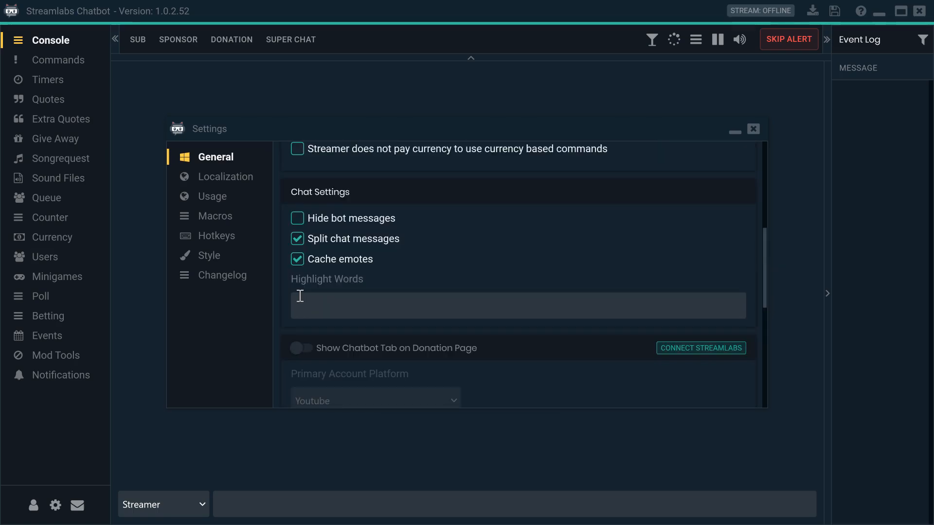
Step: Examine the Localization response messages for Commands, from adding, editing and removing commands through to editing usage
{"action": "left_click", "coordinate": [231, 181]}
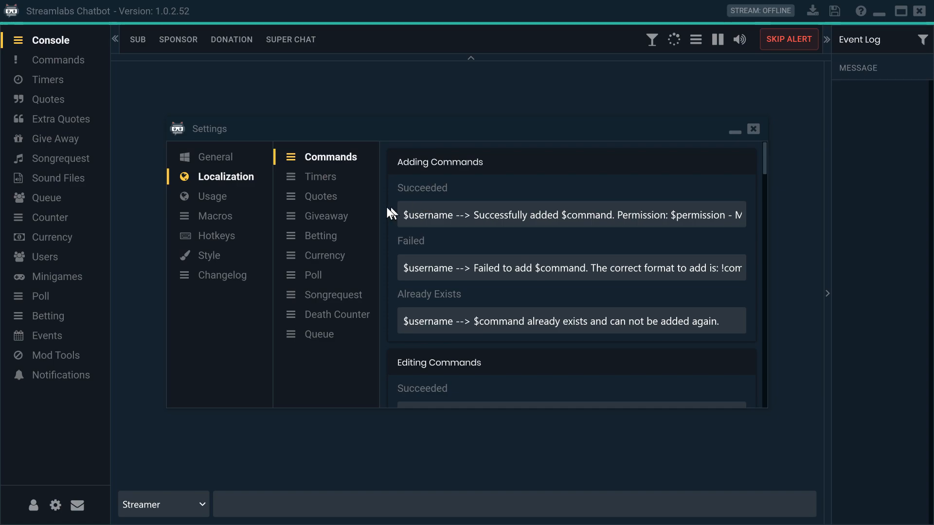
{"action": "scroll", "coordinate": [465, 272], "scroll_direction": "down", "scroll_amount": 4}
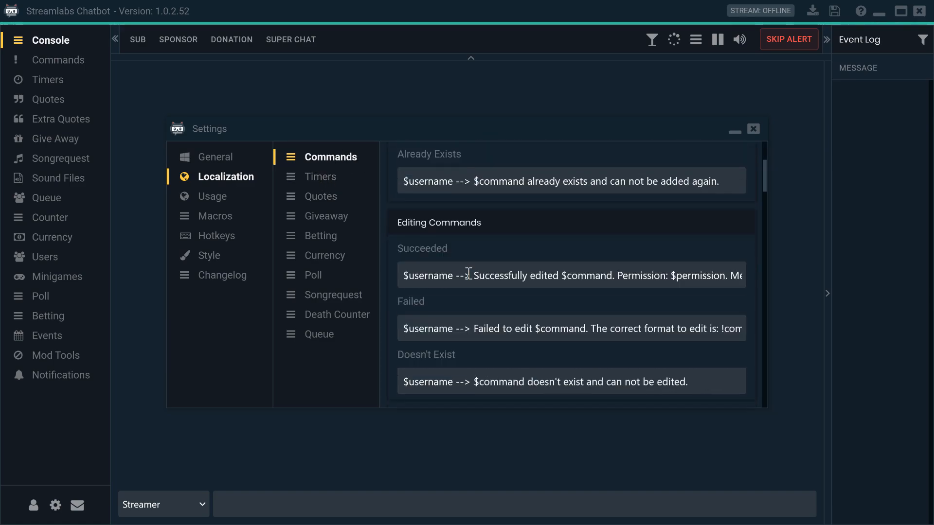
{"action": "scroll", "coordinate": [457, 289], "scroll_direction": "up", "scroll_amount": 1}
{"action": "scroll", "coordinate": [463, 278], "scroll_direction": "down", "scroll_amount": 3}
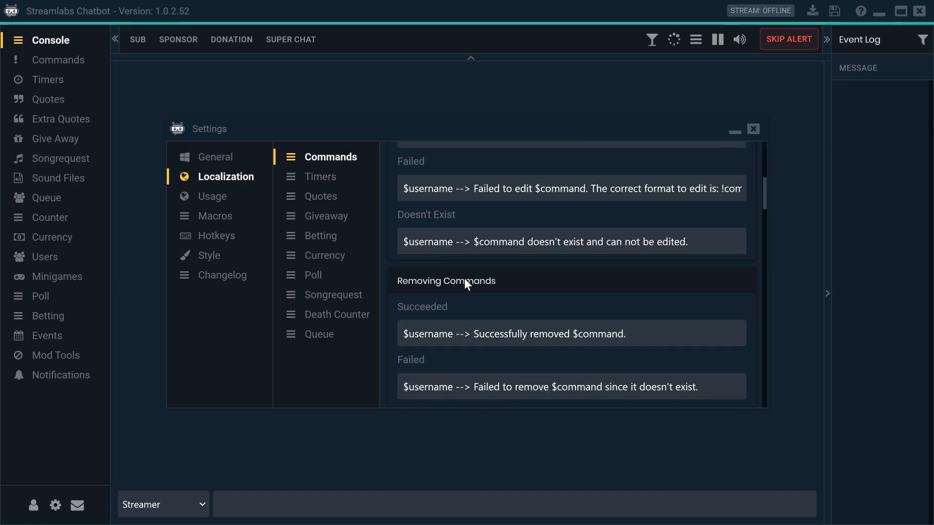
{"action": "scroll", "coordinate": [461, 279], "scroll_direction": "down", "scroll_amount": 2}
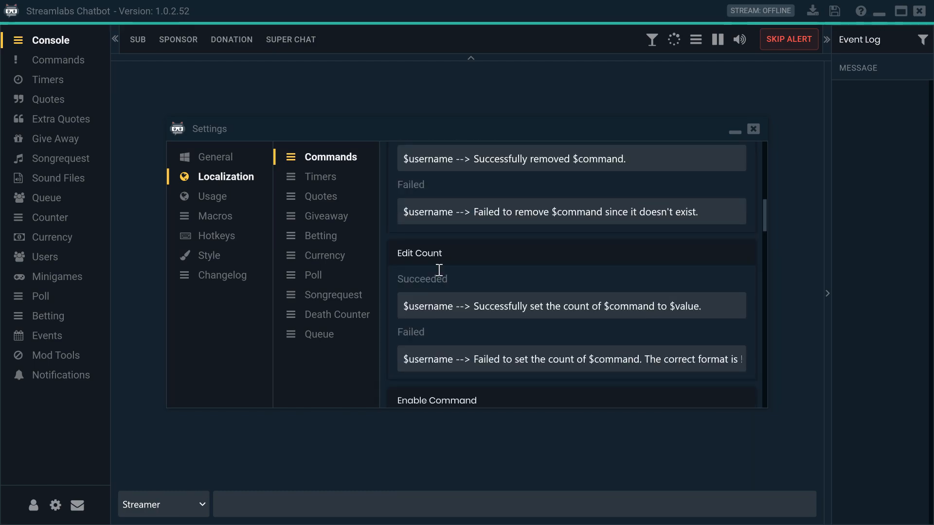
{"action": "scroll", "coordinate": [438, 269], "scroll_direction": "down", "scroll_amount": 5}
{"action": "scroll", "coordinate": [435, 267], "scroll_direction": "down", "scroll_amount": 3}
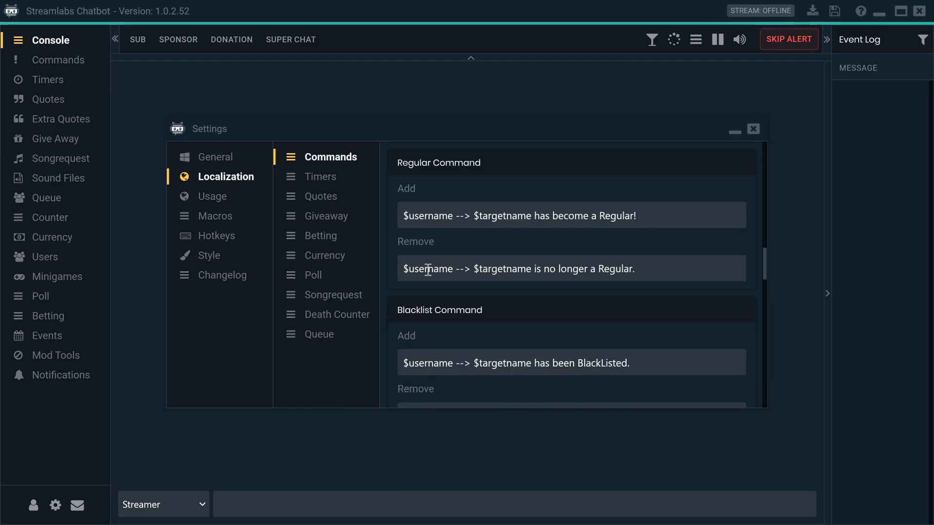
{"action": "scroll", "coordinate": [485, 302], "scroll_direction": "down", "scroll_amount": 6}
{"action": "scroll", "coordinate": [500, 289], "scroll_direction": "down", "scroll_amount": 8}
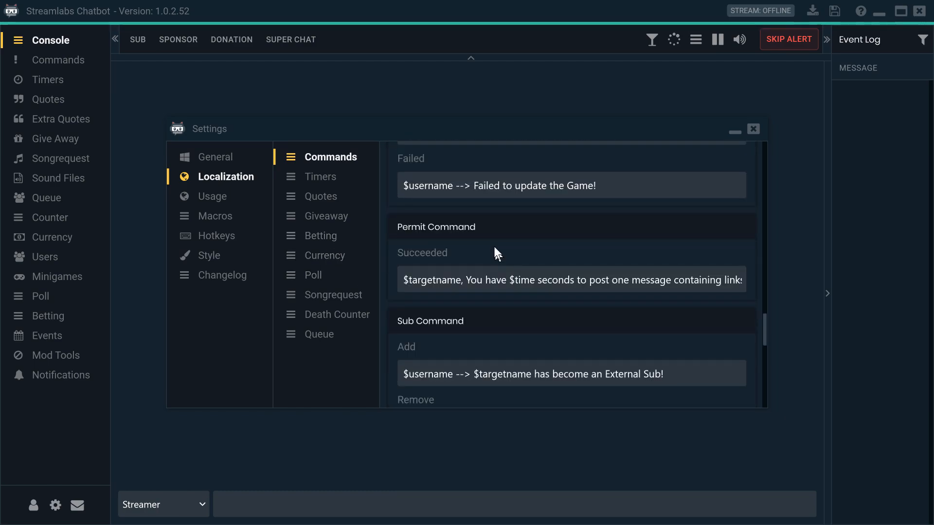
{"action": "scroll", "coordinate": [492, 267], "scroll_direction": "down", "scroll_amount": 2}
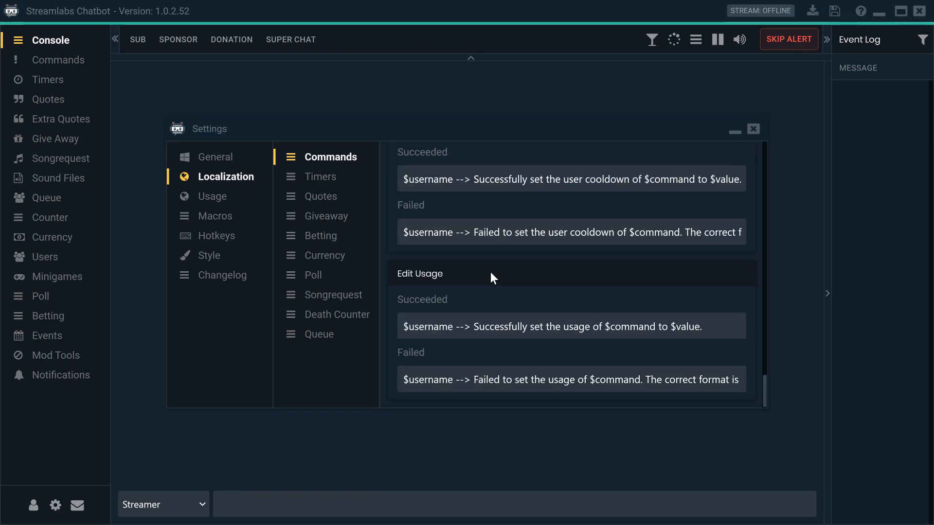
Step: View the Localization messages for Timers, Quotes, Giveaway, Betting, Currency, Poll, Songrequest, Death Counter and Queue in turn
{"action": "left_click", "coordinate": [319, 178]}
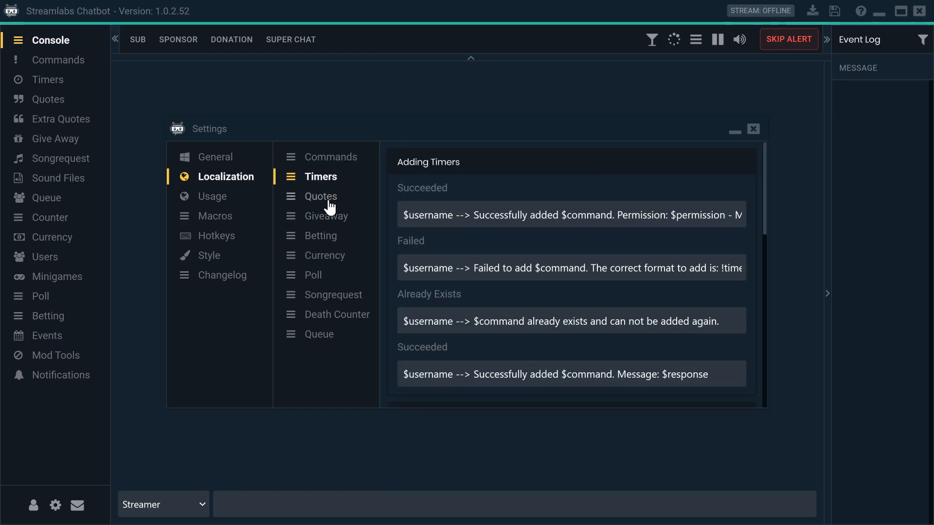
{"action": "left_click", "coordinate": [325, 200]}
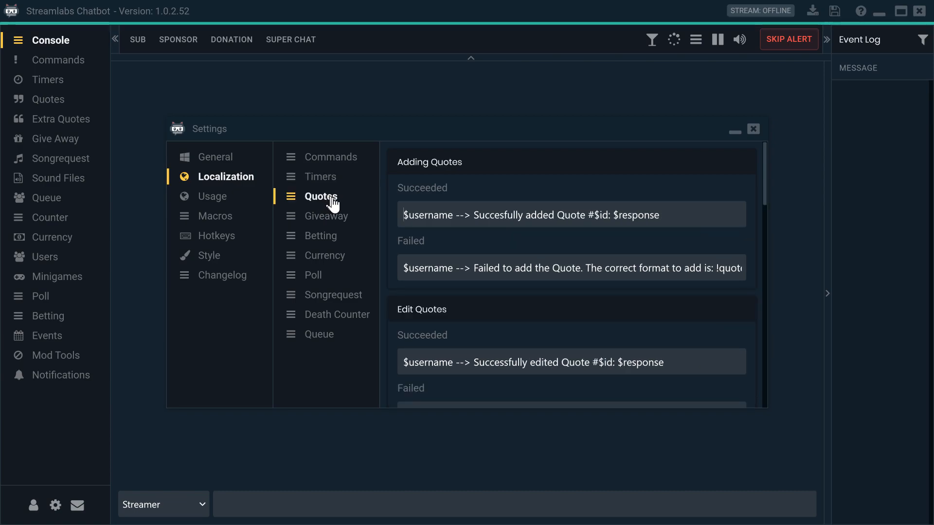
{"action": "left_click", "coordinate": [335, 222]}
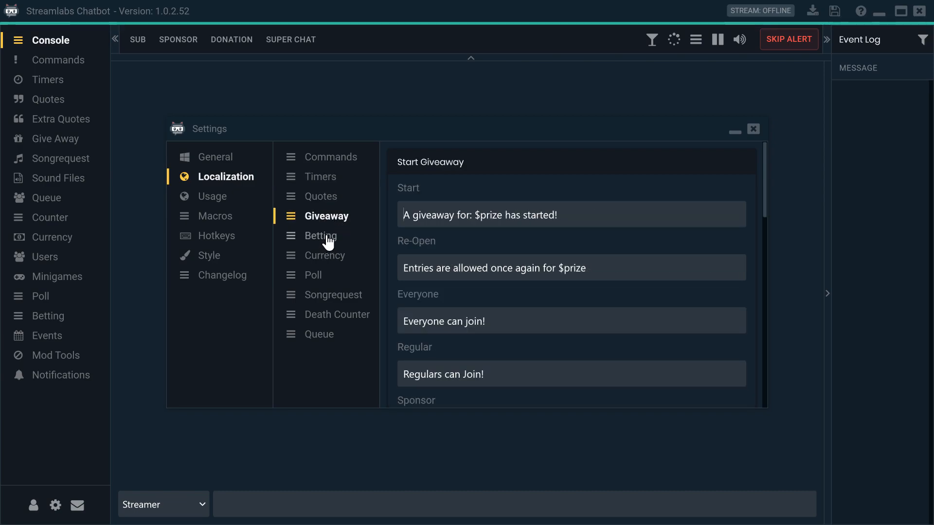
{"action": "left_click", "coordinate": [326, 241]}
{"action": "left_click", "coordinate": [325, 258]}
{"action": "left_click", "coordinate": [322, 277]}
{"action": "left_click", "coordinate": [331, 295]}
{"action": "left_click", "coordinate": [330, 317]}
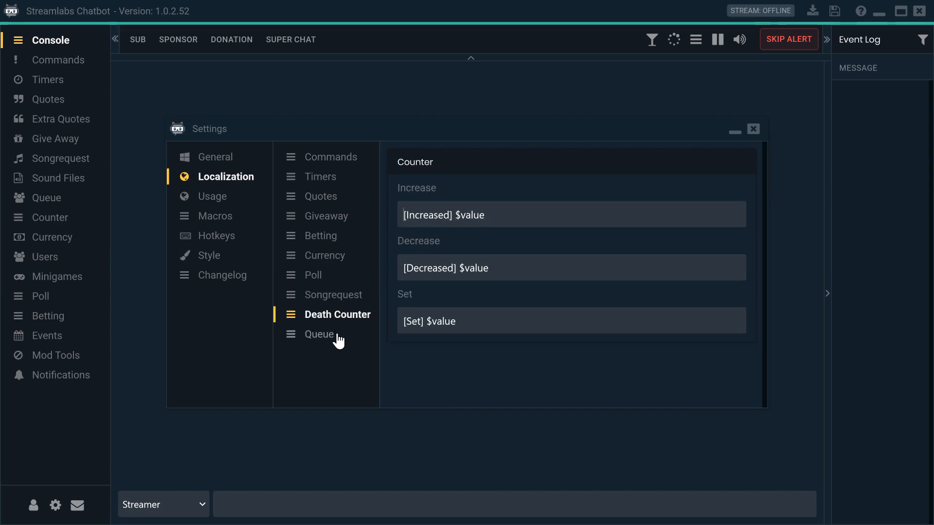
{"action": "left_click", "coordinate": [330, 336]}
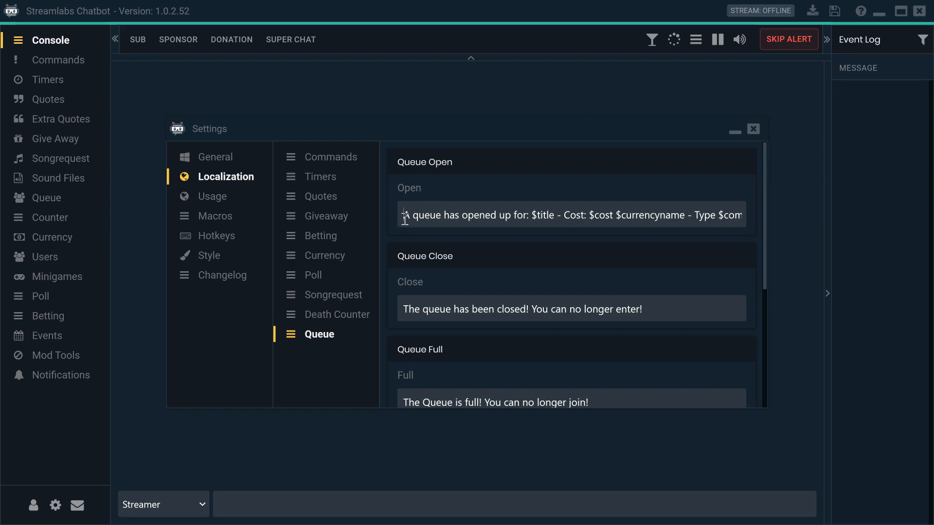
Step: Read through the full Queue Open message, including its $title, $cost, $currencyname and $command variables
{"action": "left_click_drag", "start_coordinate": [404, 216], "coordinate": [751, 226]}
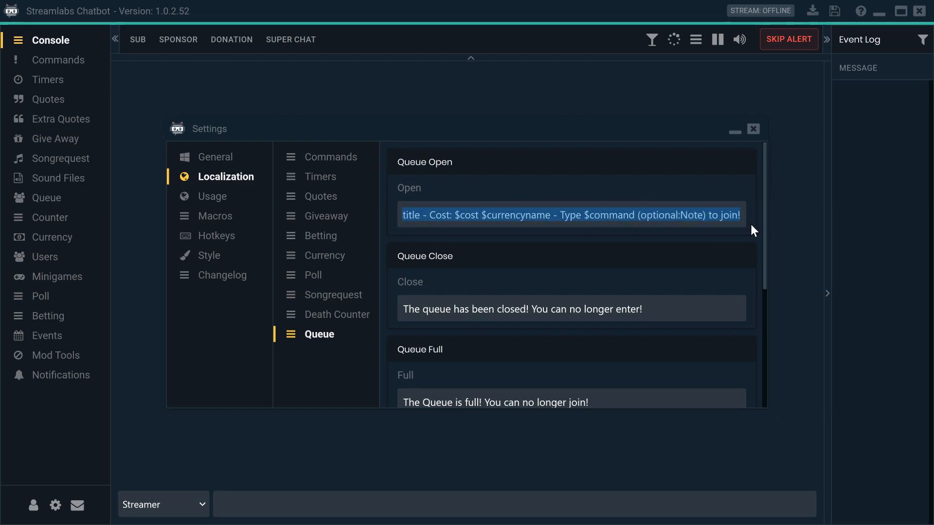
{"action": "left_click", "coordinate": [718, 217]}
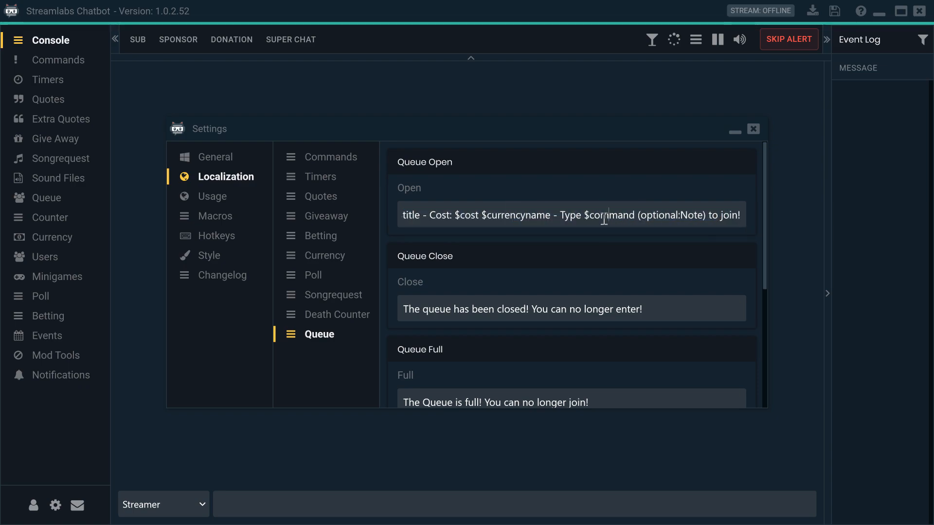
{"action": "left_click_drag", "start_coordinate": [607, 218], "coordinate": [355, 219]}
{"action": "left_click", "coordinate": [434, 218]}
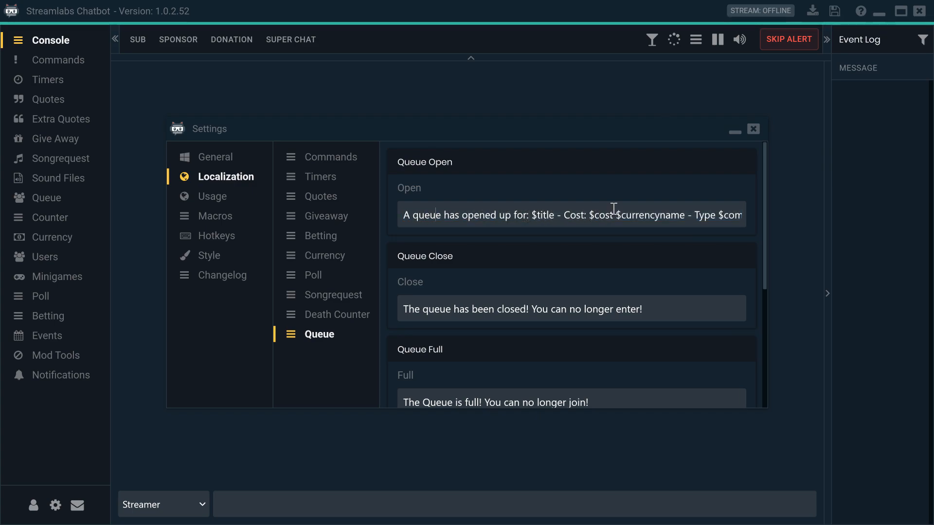
{"action": "left_click_drag", "start_coordinate": [626, 215], "coordinate": [708, 214]}
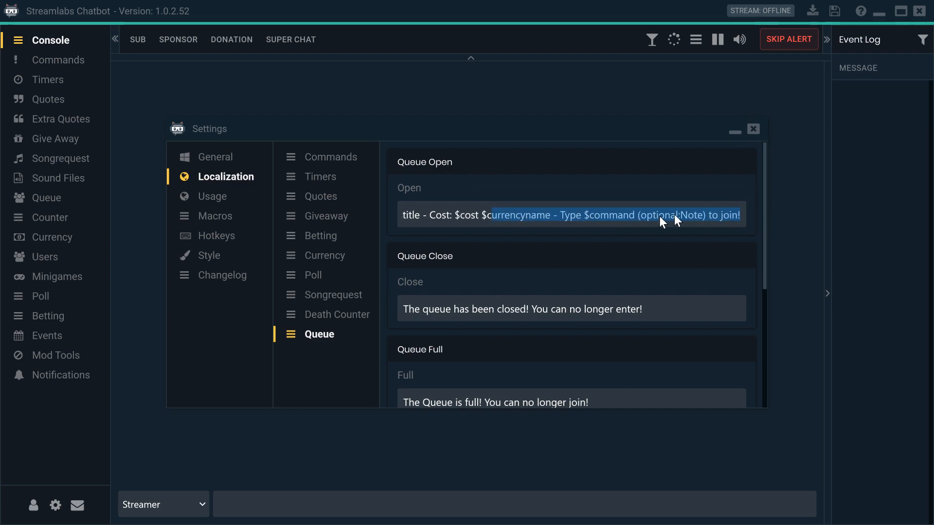
{"action": "left_click", "coordinate": [562, 215]}
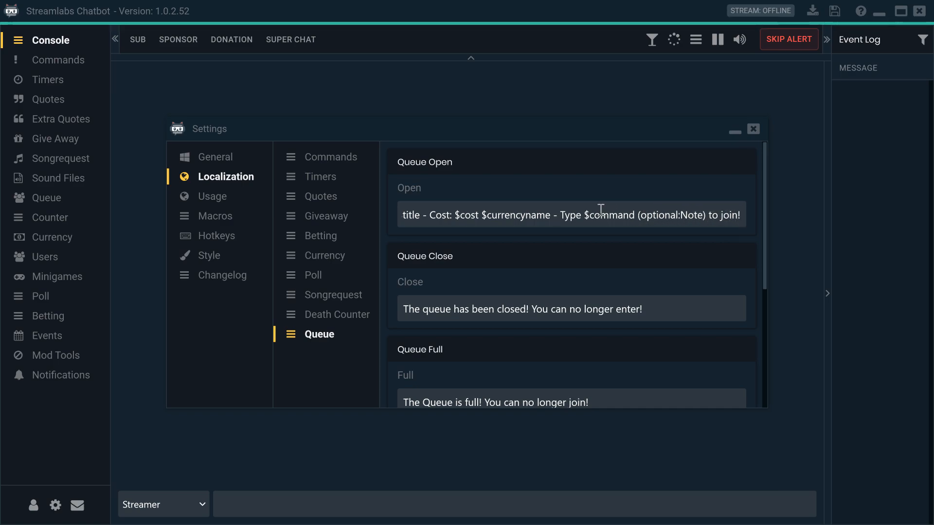
Step: Append "(La Lista Esta Abierta)" to the end of the Queue Open message and look over the remaining queue messages
{"action": "left_click", "coordinate": [739, 215]}
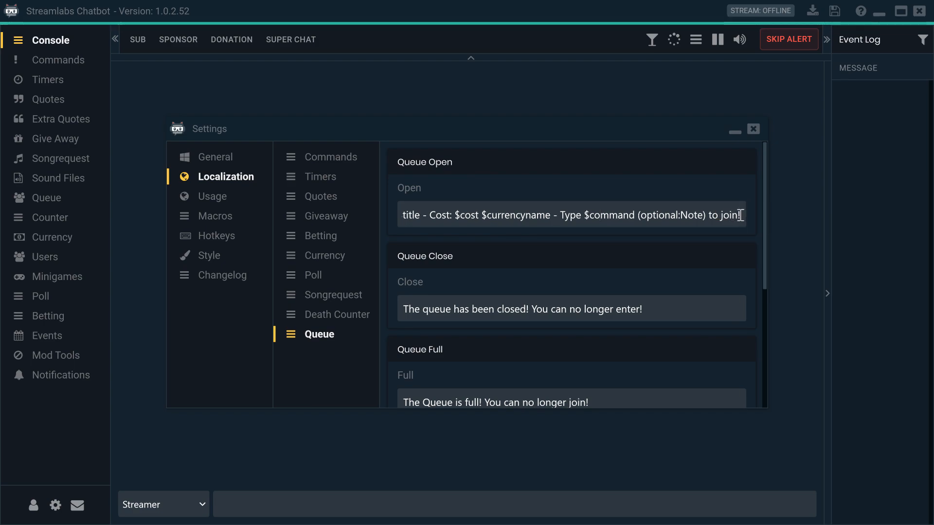
{"action": "type", "text": "("}
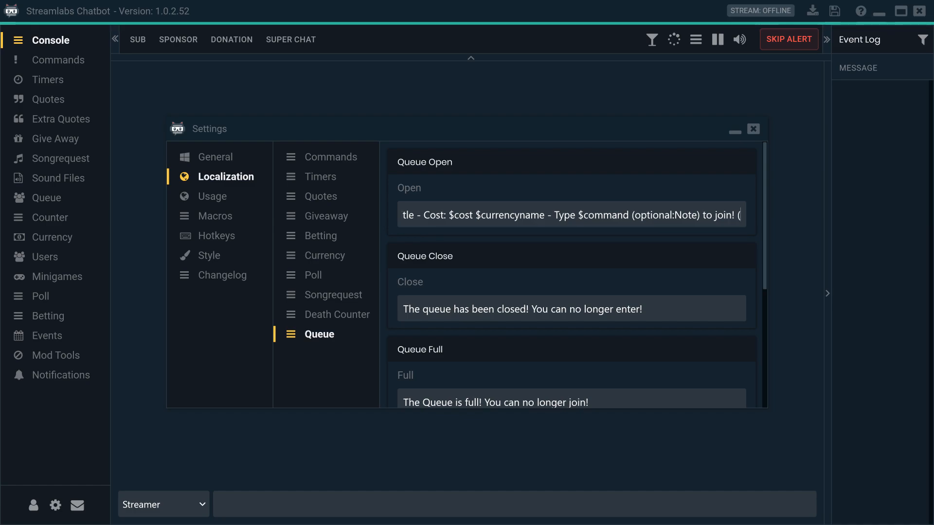
{"action": "type", "text": "La List"}
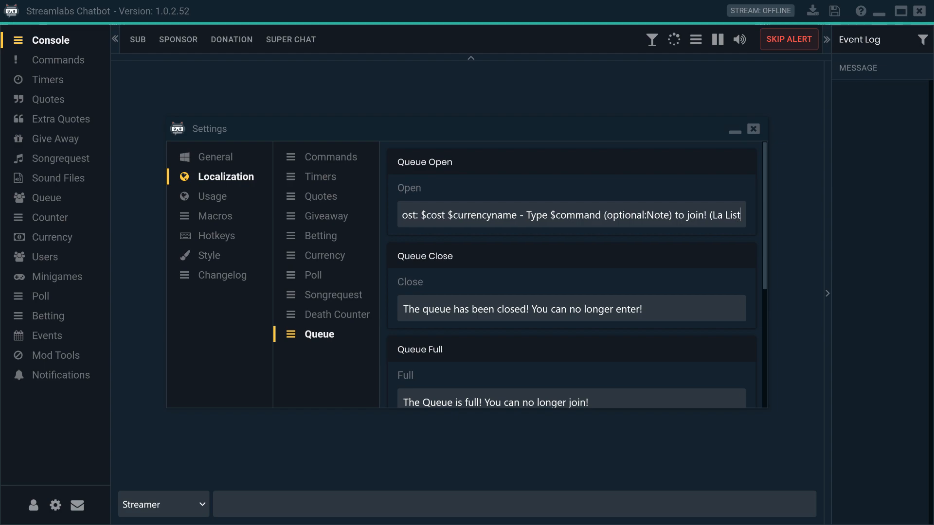
{"action": "type", "text": "a Esta "}
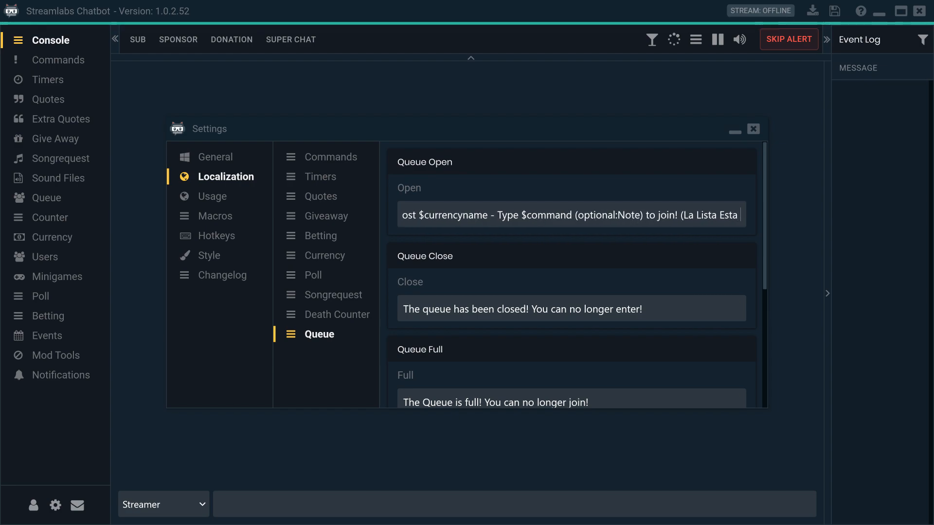
{"action": "type", "text": "Abierta"}
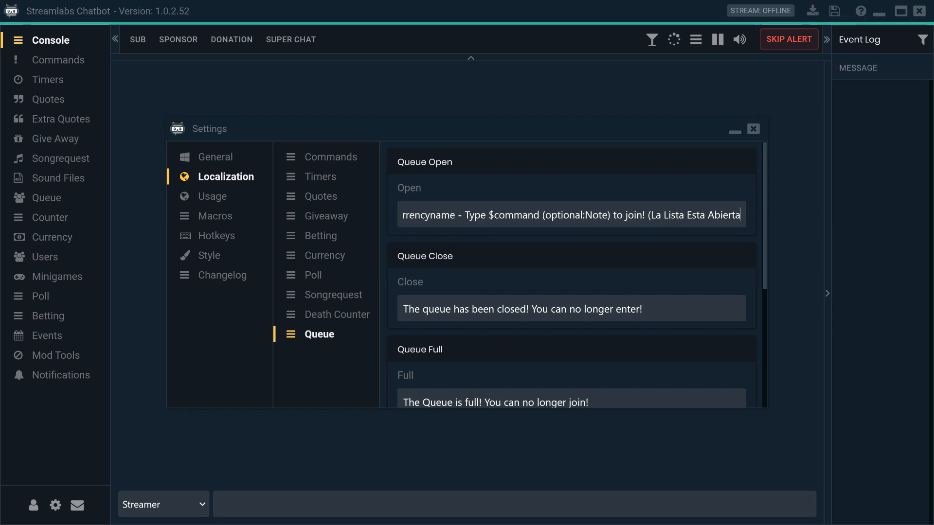
{"action": "type", "text": ")"}
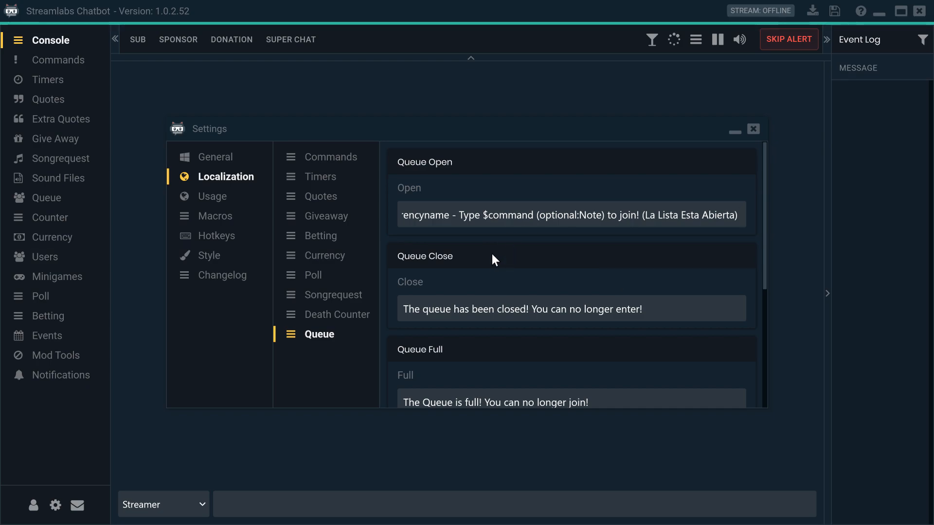
{"action": "scroll", "coordinate": [475, 255], "scroll_direction": "down", "scroll_amount": 5}
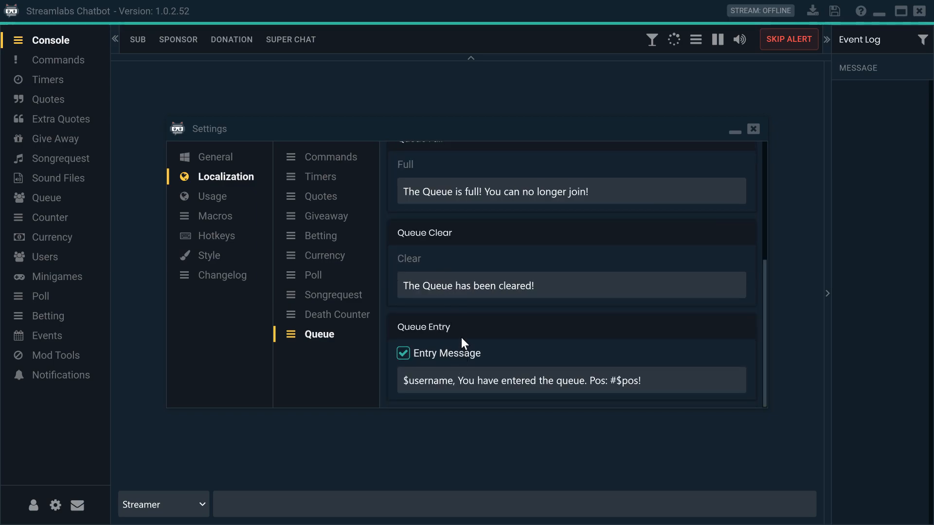
{"action": "scroll", "coordinate": [461, 338], "scroll_direction": "up", "scroll_amount": 5}
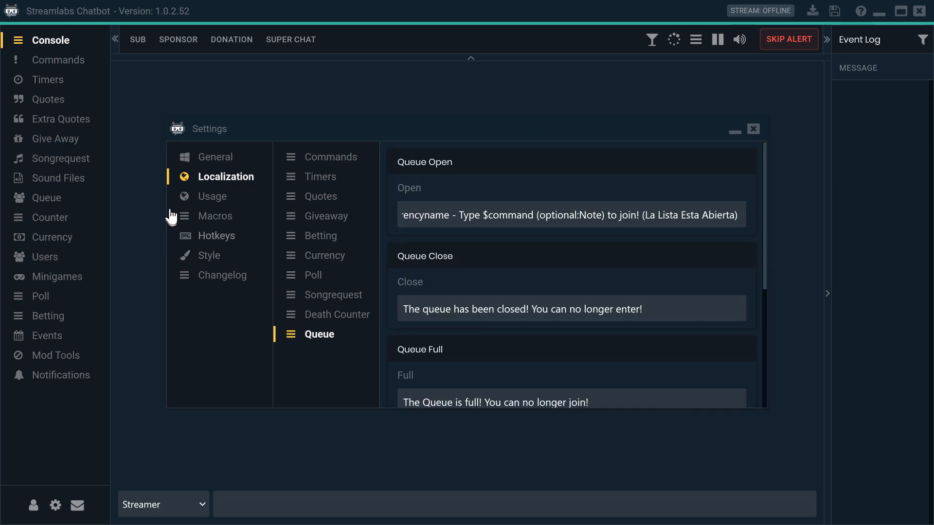
Step: Examine the Usage settings for the Dashboard and Commands categories, including the choices available for !Game
{"action": "left_click", "coordinate": [210, 197]}
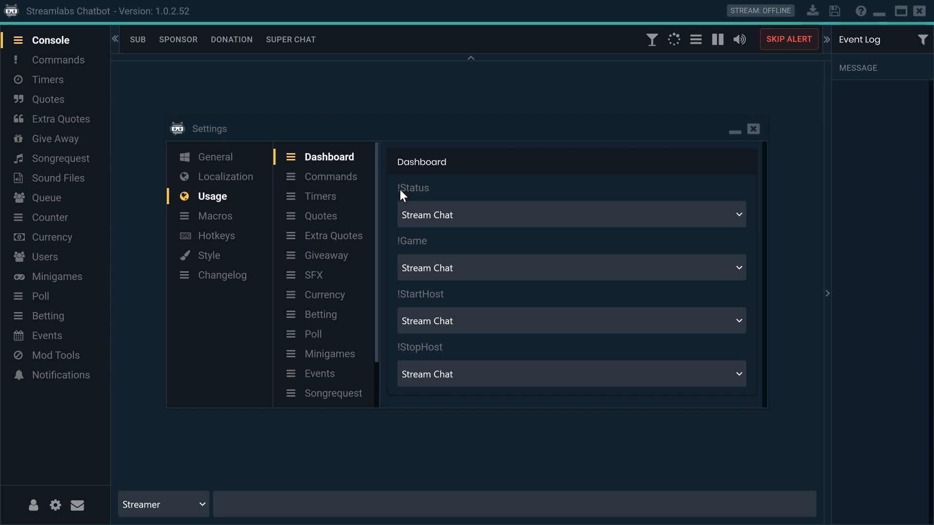
{"action": "left_click", "coordinate": [413, 262]}
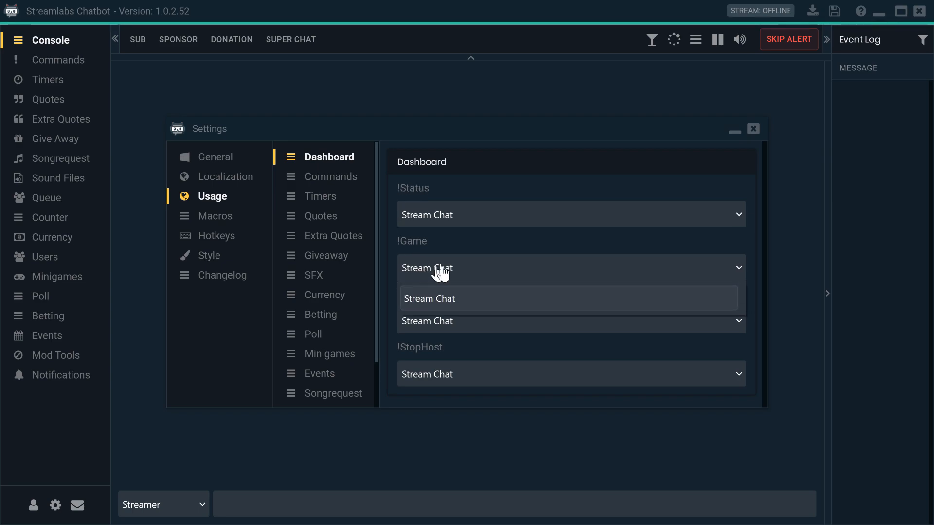
{"action": "left_click", "coordinate": [468, 242]}
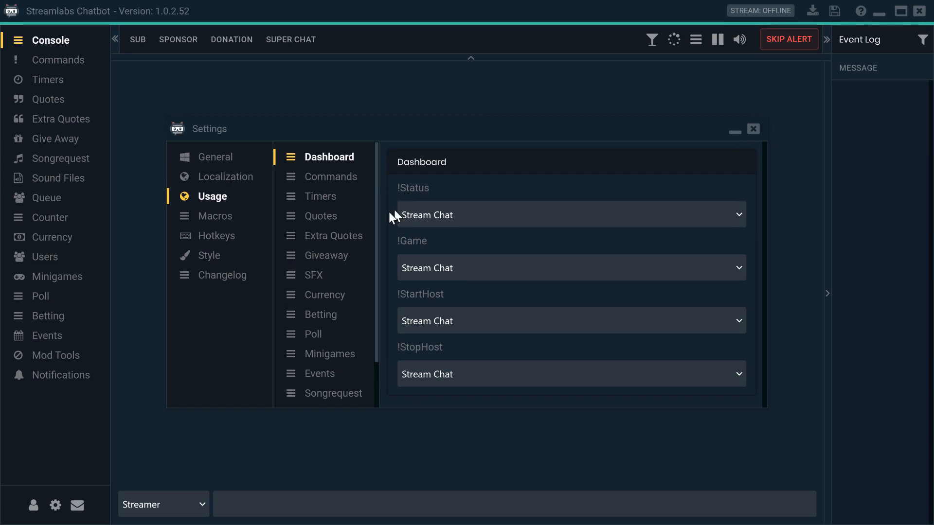
{"action": "left_click", "coordinate": [325, 185]}
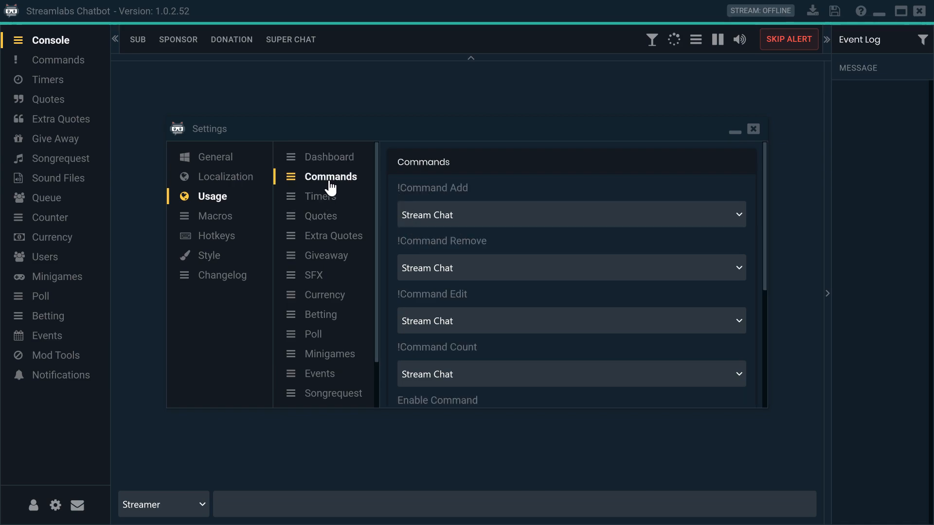
{"action": "scroll", "coordinate": [397, 243], "scroll_direction": "down", "scroll_amount": 5}
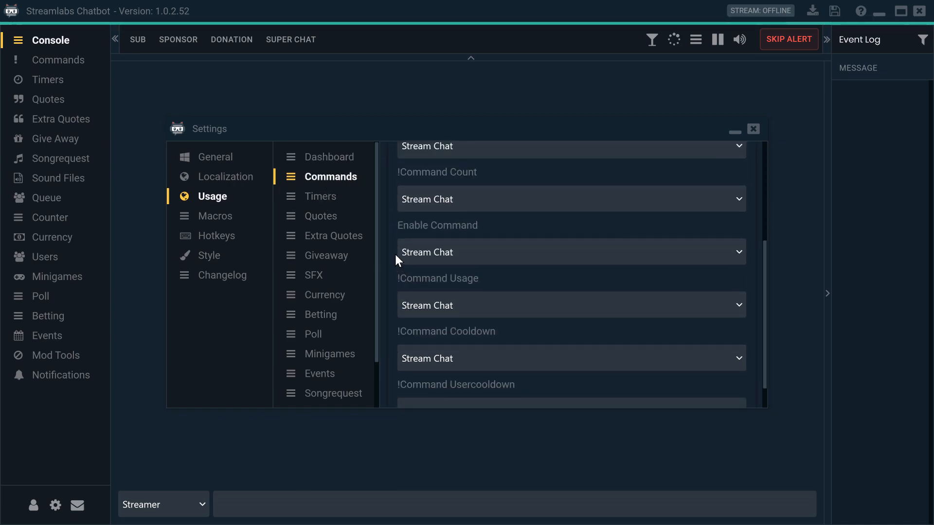
Step: View the Usage settings for Timers, Quotes, Extra Quotes, Giveaway, SFX and Currency in turn, through to the !Transfer entry
{"action": "left_click", "coordinate": [322, 202]}
{"action": "left_click", "coordinate": [327, 218]}
{"action": "left_click", "coordinate": [331, 237]}
{"action": "left_click", "coordinate": [323, 257]}
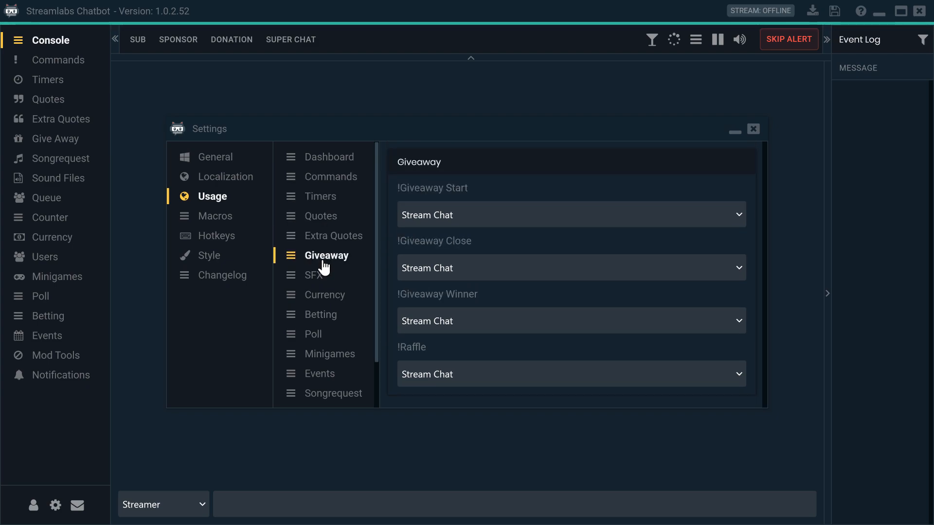
{"action": "left_click", "coordinate": [317, 276]}
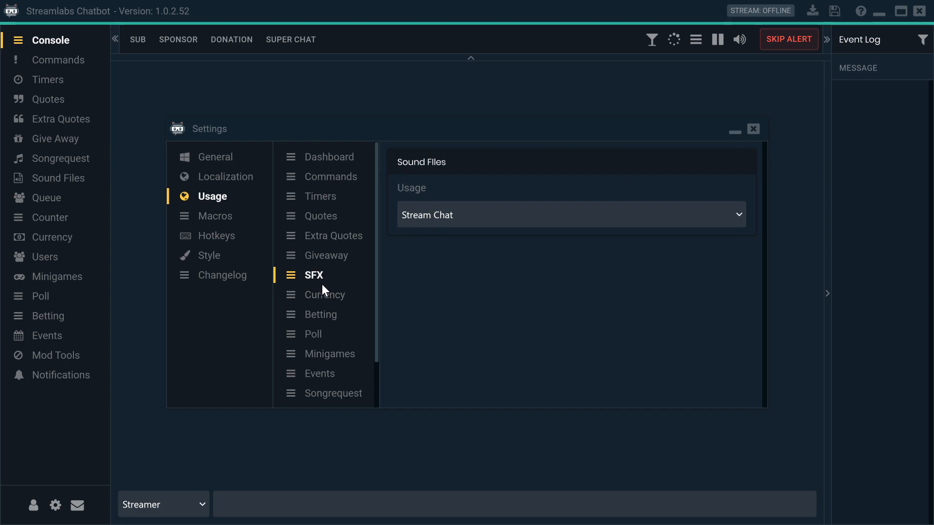
{"action": "left_click", "coordinate": [323, 298]}
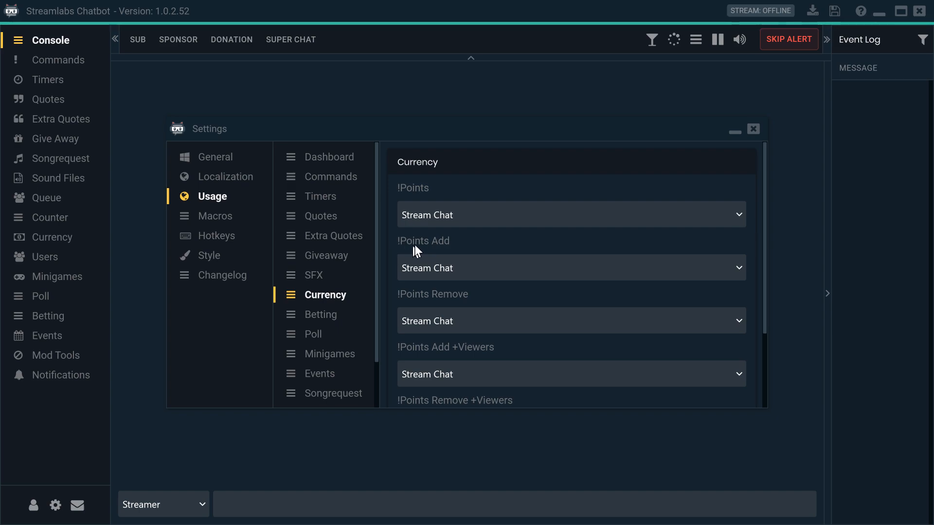
{"action": "scroll", "coordinate": [394, 300], "scroll_direction": "down", "scroll_amount": 2}
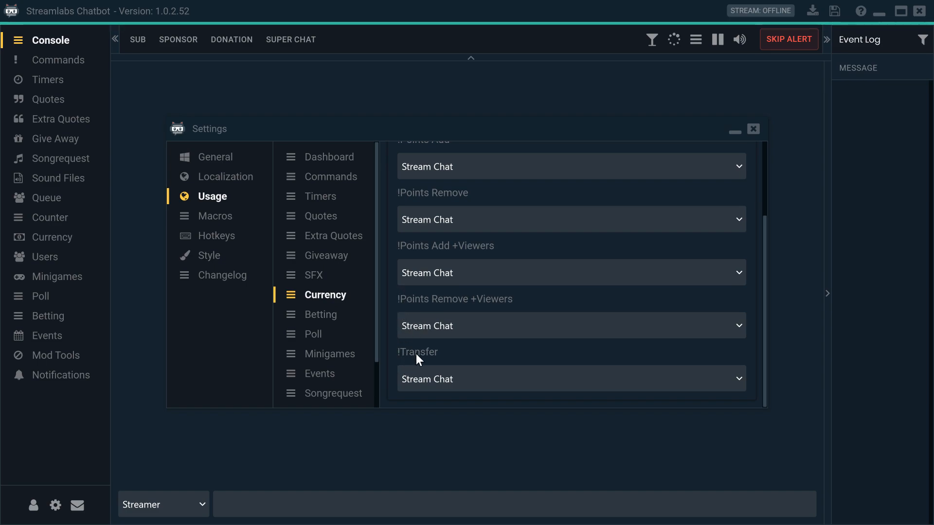
Step: View the Usage settings for Betting, Poll and Minigames, including the !Betting Winner, !Heist and !Duel entries
{"action": "left_click", "coordinate": [318, 318]}
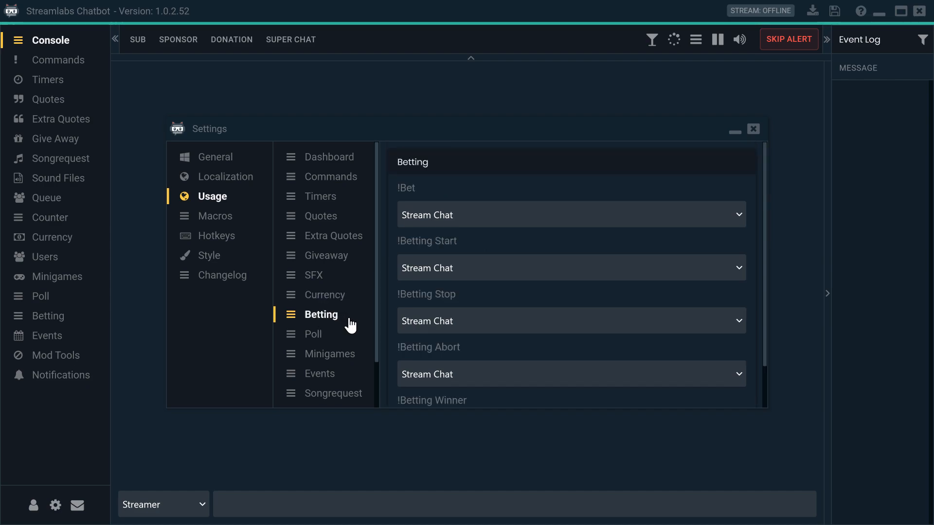
{"action": "left_click", "coordinate": [321, 335]}
{"action": "left_click", "coordinate": [317, 316]}
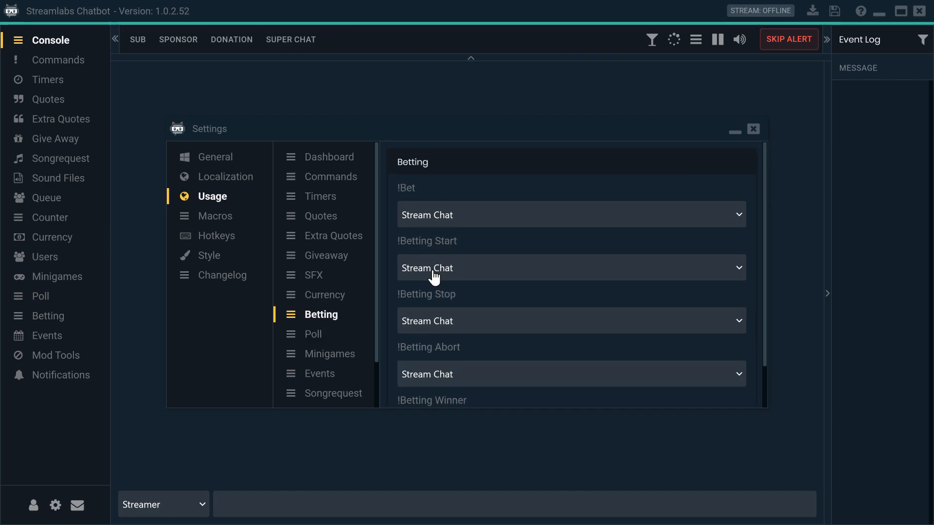
{"action": "scroll", "coordinate": [402, 358], "scroll_direction": "down", "scroll_amount": 2}
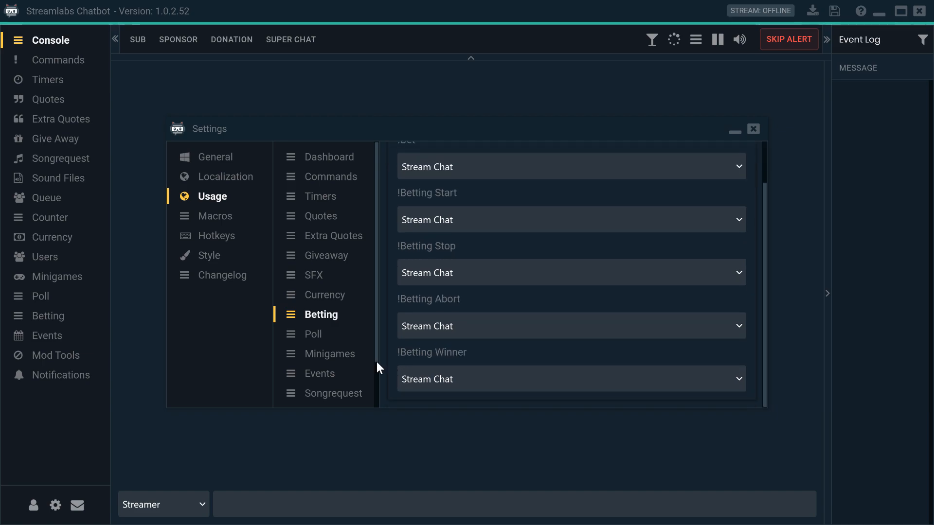
{"action": "left_click", "coordinate": [315, 340]}
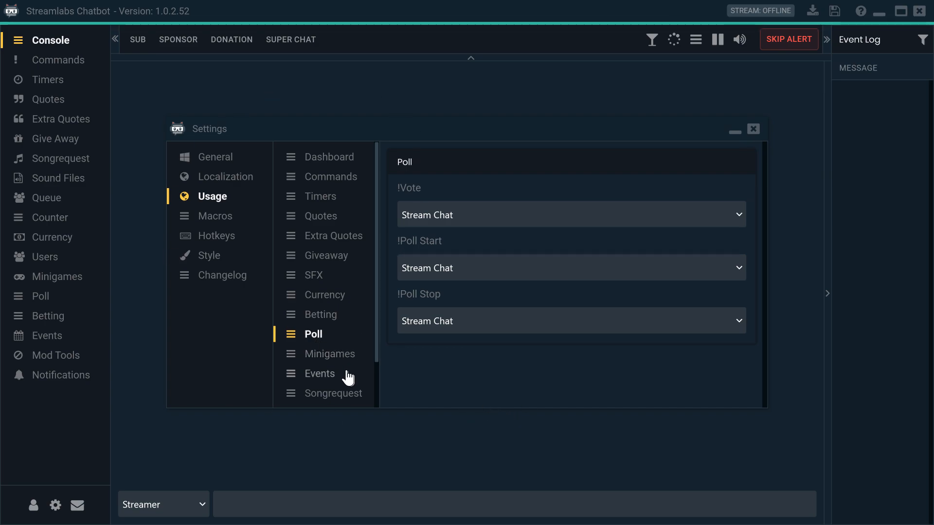
{"action": "left_click", "coordinate": [334, 363]}
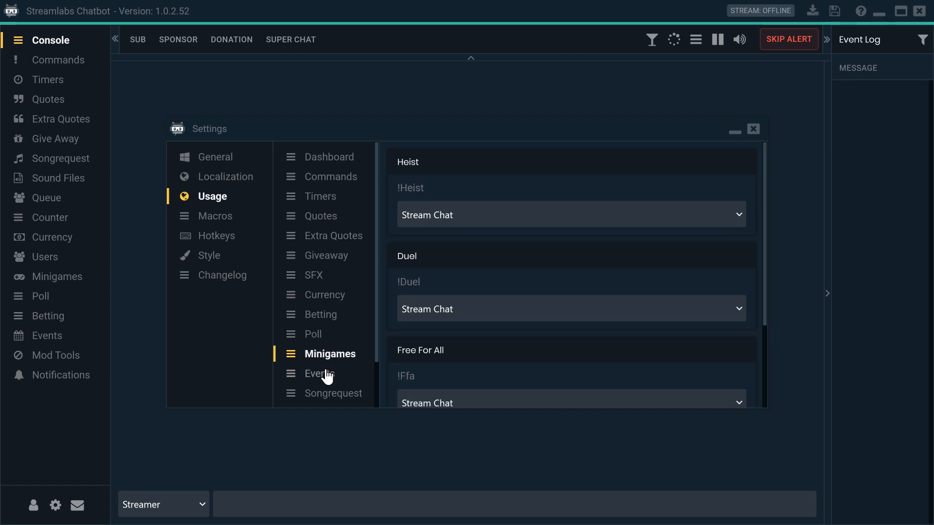
{"action": "left_click", "coordinate": [488, 309]}
{"action": "left_click", "coordinate": [470, 275]}
{"action": "scroll", "coordinate": [333, 375], "scroll_direction": "down", "scroll_amount": 1}
Step: View the Usage settings for Events, Songrequest, Queue, Death Counter and Misc, reading the whole Misc list through !Blacklist Remove
{"action": "left_click", "coordinate": [324, 321]}
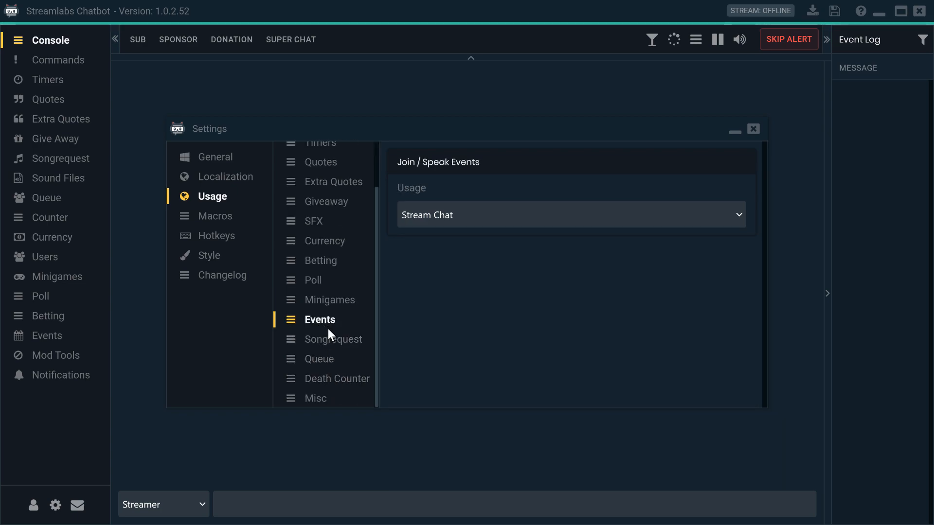
{"action": "left_click", "coordinate": [345, 343]}
{"action": "left_click", "coordinate": [325, 362]}
{"action": "left_click", "coordinate": [324, 382]}
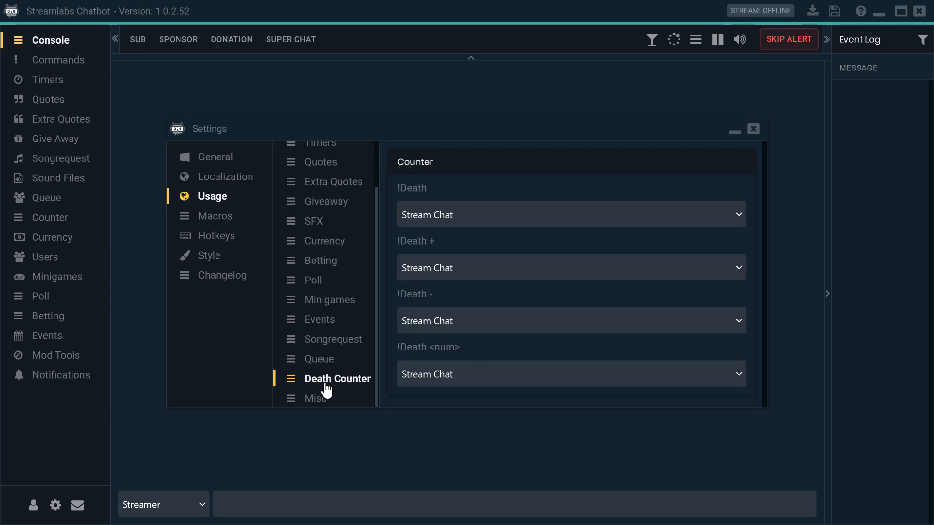
{"action": "left_click", "coordinate": [311, 399]}
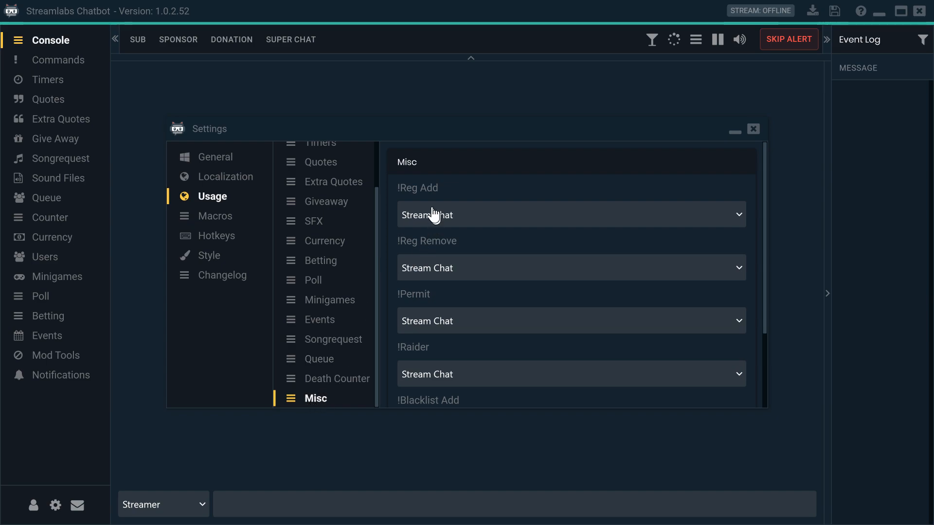
{"action": "scroll", "coordinate": [398, 283], "scroll_direction": "down", "scroll_amount": 3}
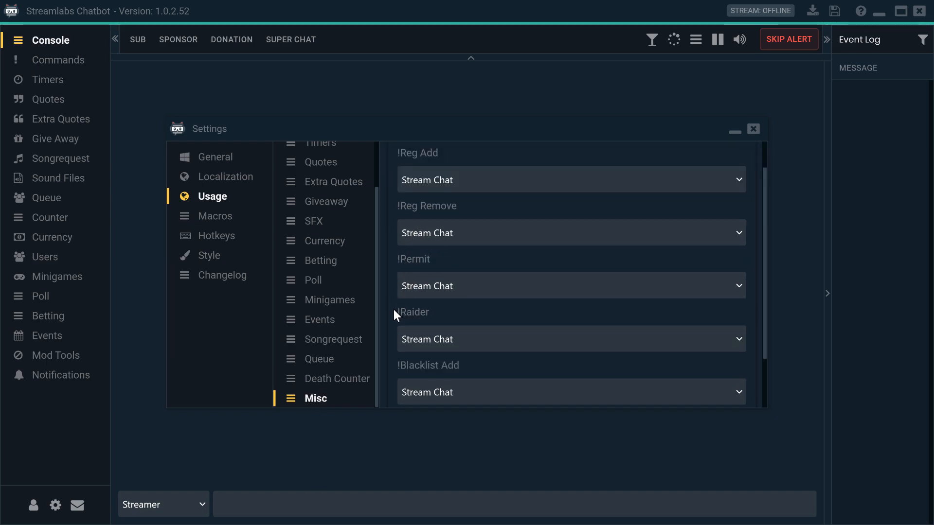
{"action": "scroll", "coordinate": [396, 290], "scroll_direction": "down", "scroll_amount": 2}
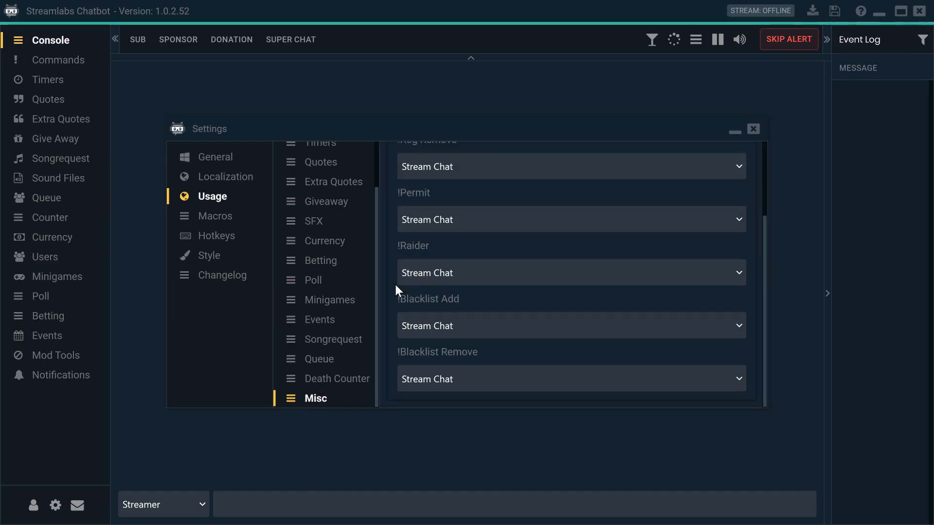
{"action": "scroll", "coordinate": [396, 289], "scroll_direction": "up", "scroll_amount": 4}
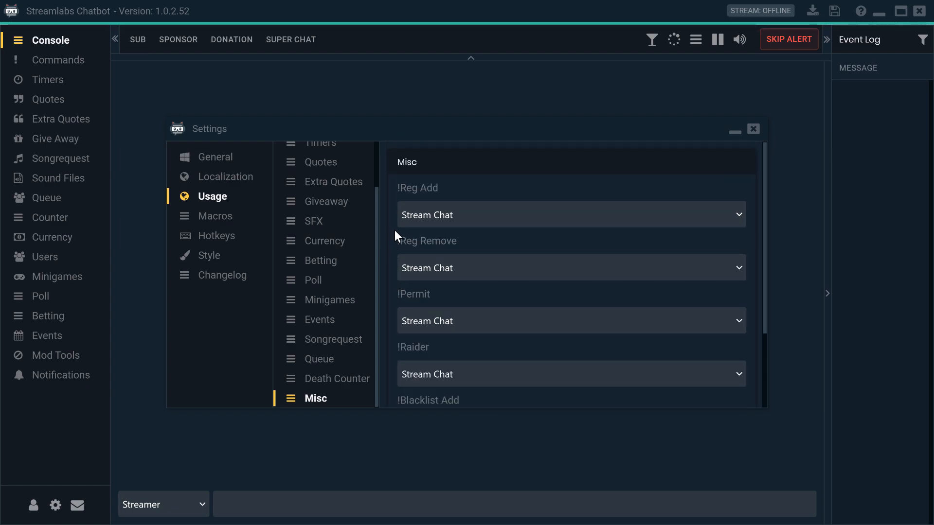
Step: Look over the Macros settings and their name and message fields, from Macro 1 through Macro 7
{"action": "left_click", "coordinate": [212, 224]}
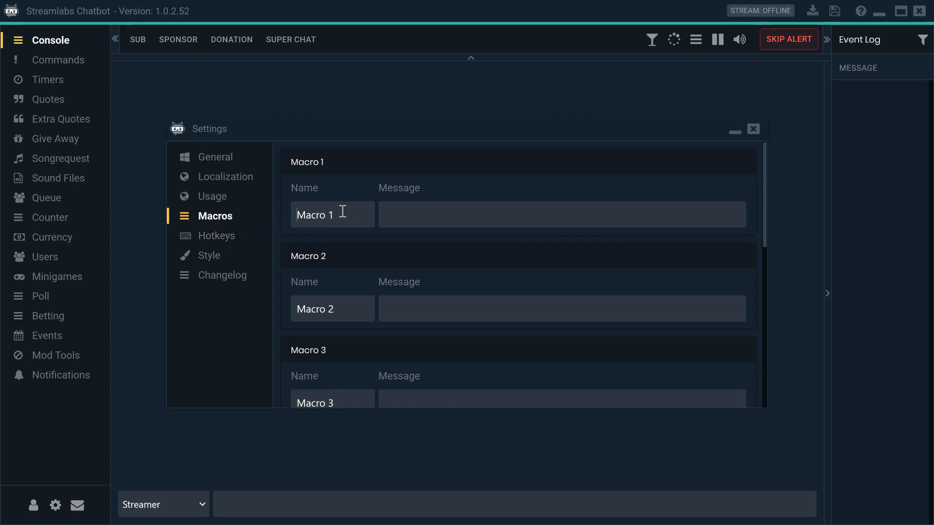
{"action": "scroll", "coordinate": [401, 249], "scroll_direction": "down", "scroll_amount": 10}
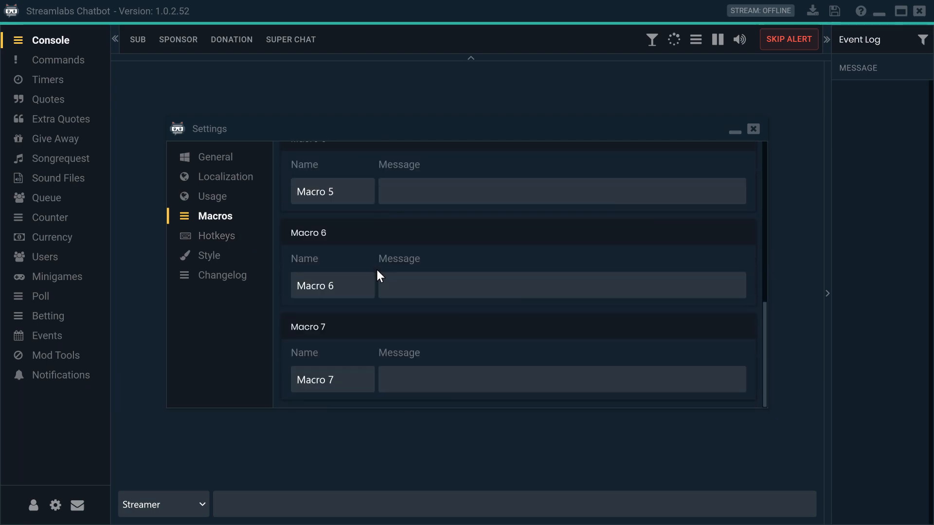
{"action": "scroll", "coordinate": [372, 255], "scroll_direction": "up", "scroll_amount": 10}
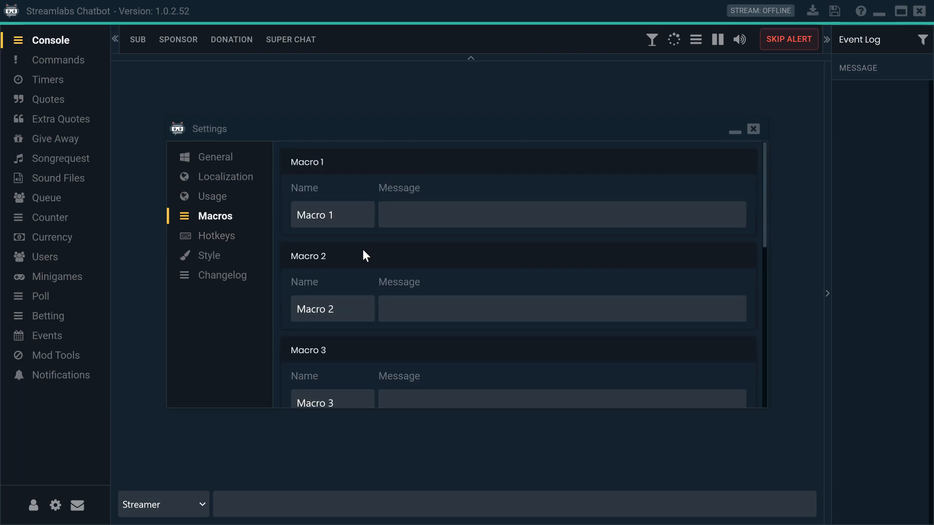
Step: Examine the Hotkeys settings for Songrequest, Counter, Macros, Streamlabs and Streamlabs Chatbot, along with the reset and apply options
{"action": "left_click", "coordinate": [227, 234]}
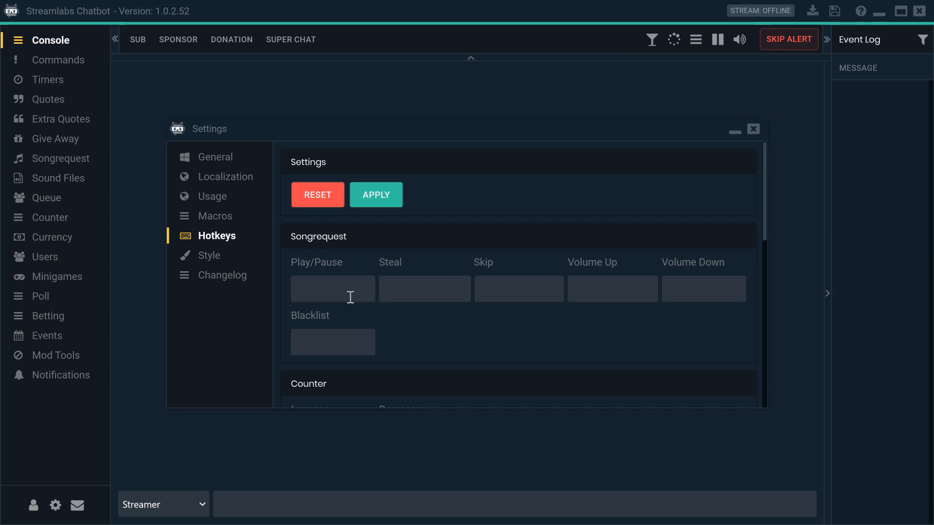
{"action": "scroll", "coordinate": [298, 250], "scroll_direction": "down", "scroll_amount": 1}
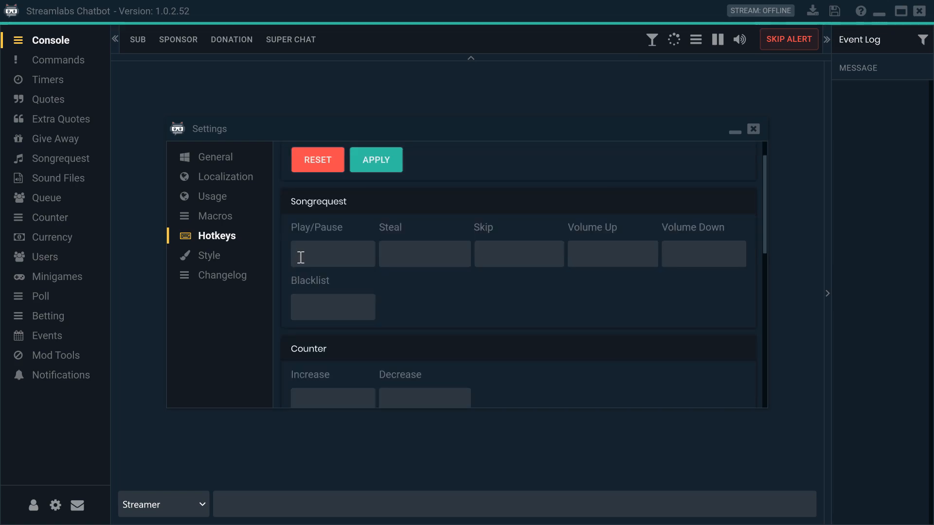
{"action": "scroll", "coordinate": [486, 275], "scroll_direction": "down", "scroll_amount": 5}
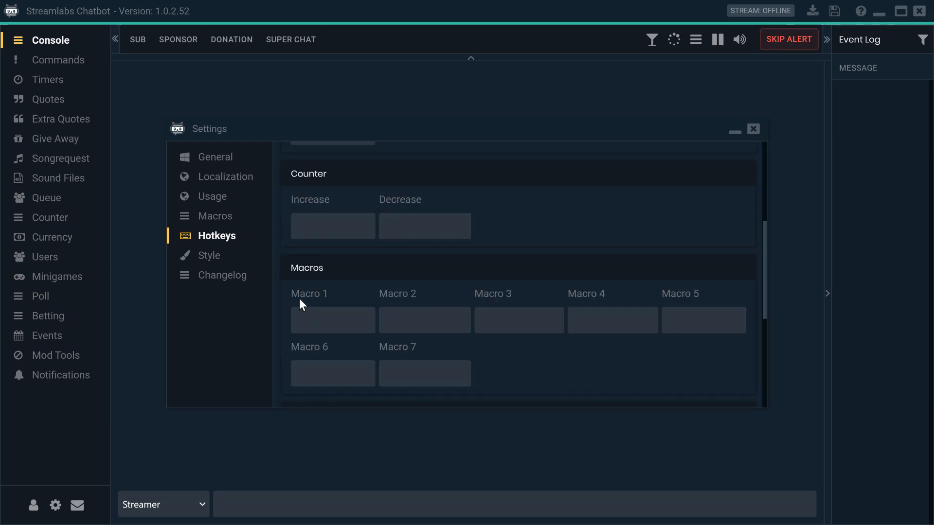
{"action": "scroll", "coordinate": [299, 305], "scroll_direction": "up", "scroll_amount": 2}
{"action": "scroll", "coordinate": [297, 299], "scroll_direction": "up", "scroll_amount": 4}
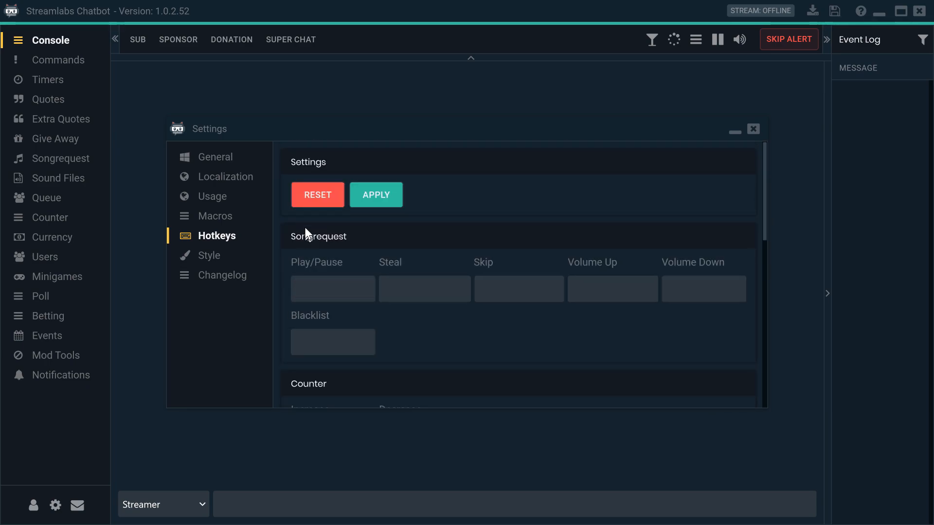
{"action": "scroll", "coordinate": [329, 297], "scroll_direction": "down", "scroll_amount": 5}
{"action": "scroll", "coordinate": [331, 257], "scroll_direction": "down", "scroll_amount": 4}
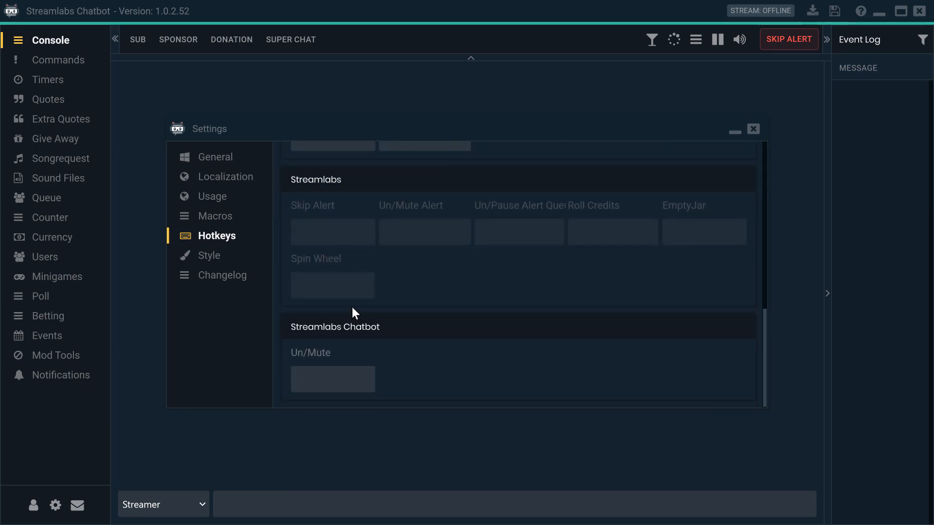
{"action": "scroll", "coordinate": [351, 307], "scroll_direction": "up", "scroll_amount": 6}
{"action": "scroll", "coordinate": [318, 245], "scroll_direction": "up", "scroll_amount": 1}
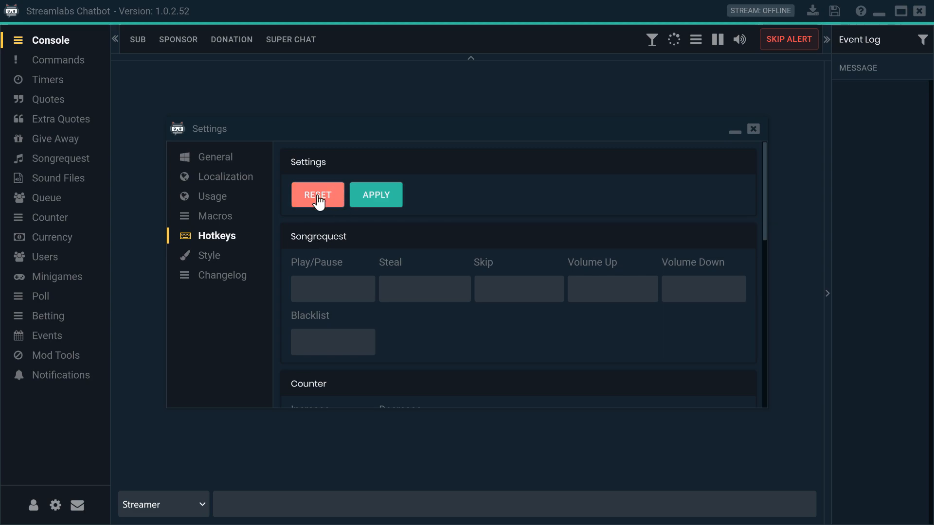
Step: Try the Twitch Dark and Legacy Dark styles in the Style settings
{"action": "left_click", "coordinate": [212, 262]}
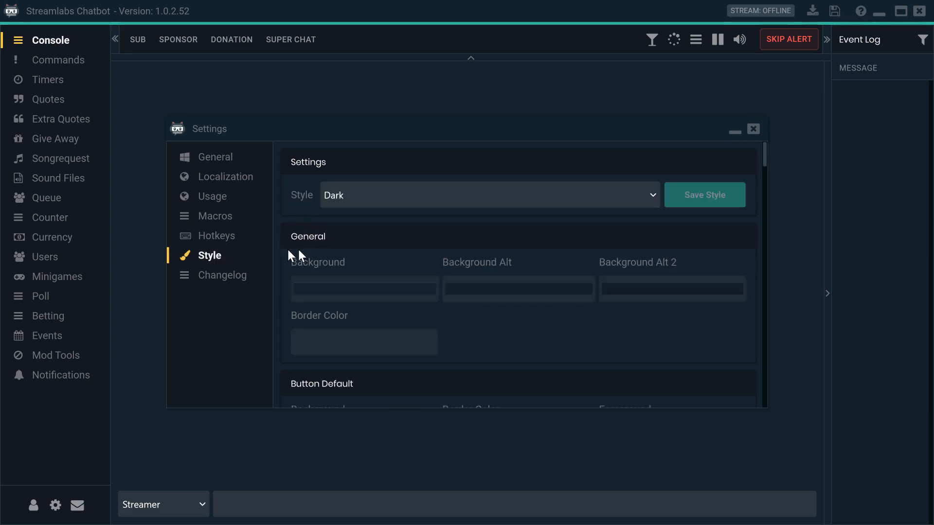
{"action": "left_click", "coordinate": [363, 194]}
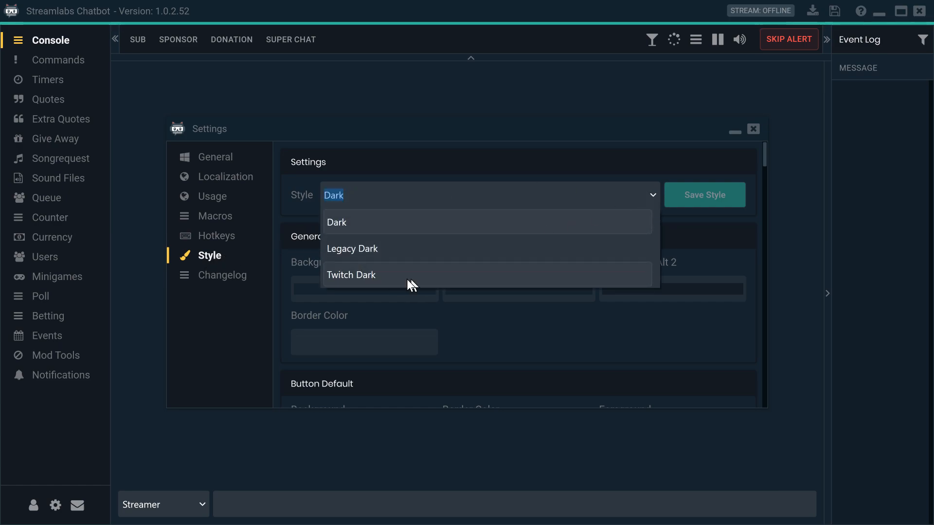
{"action": "left_click", "coordinate": [365, 276]}
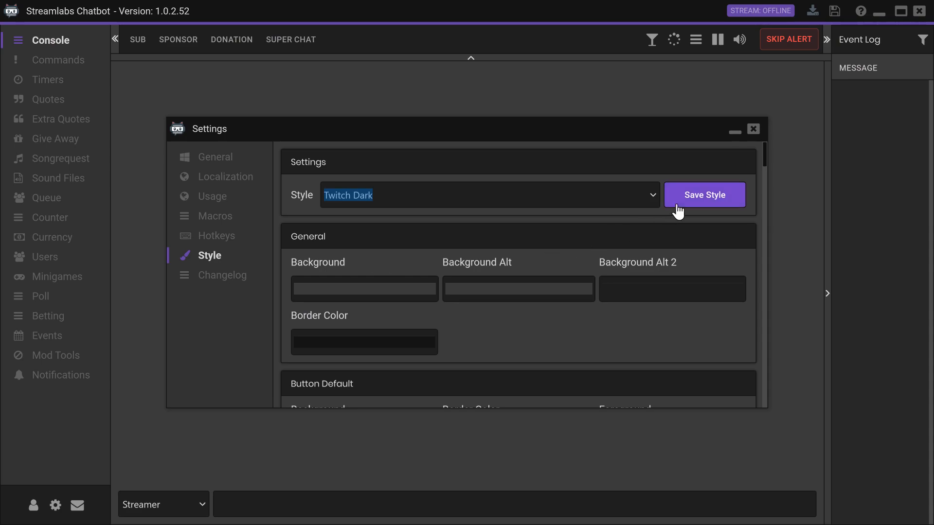
{"action": "left_click", "coordinate": [652, 197]}
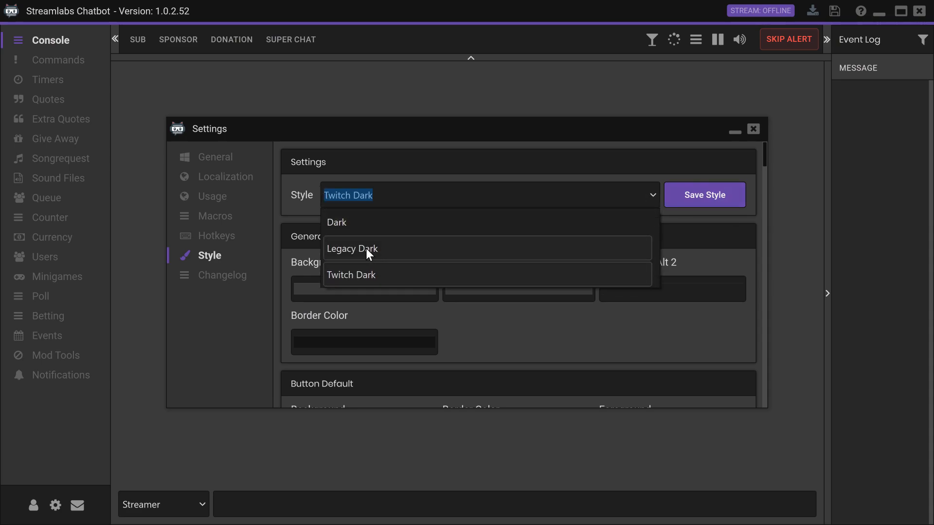
{"action": "left_click", "coordinate": [530, 257]}
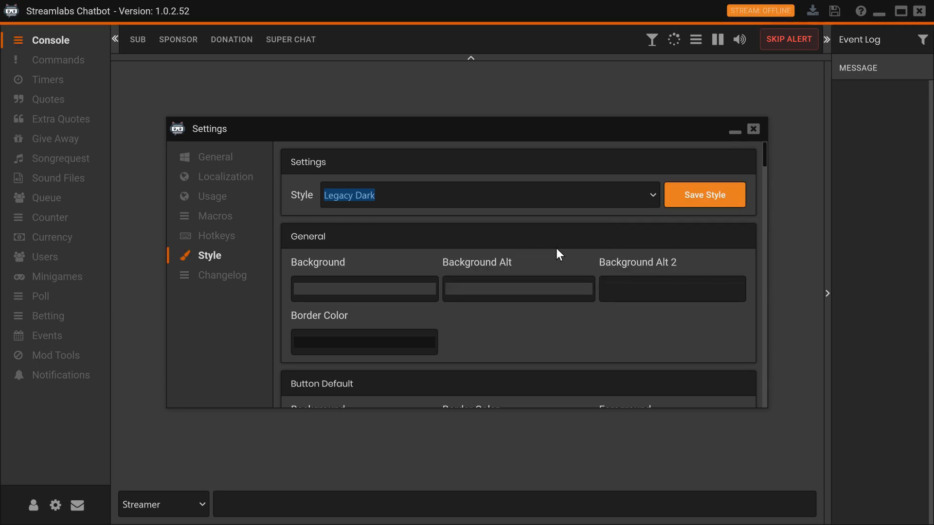
Step: Set the style back to Dark and save it
{"action": "left_click", "coordinate": [653, 197]}
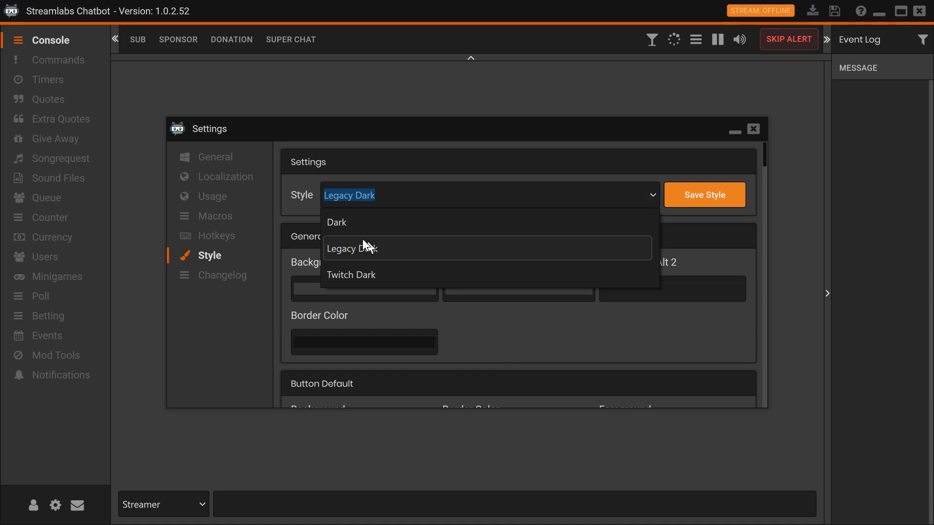
{"action": "left_click", "coordinate": [387, 228]}
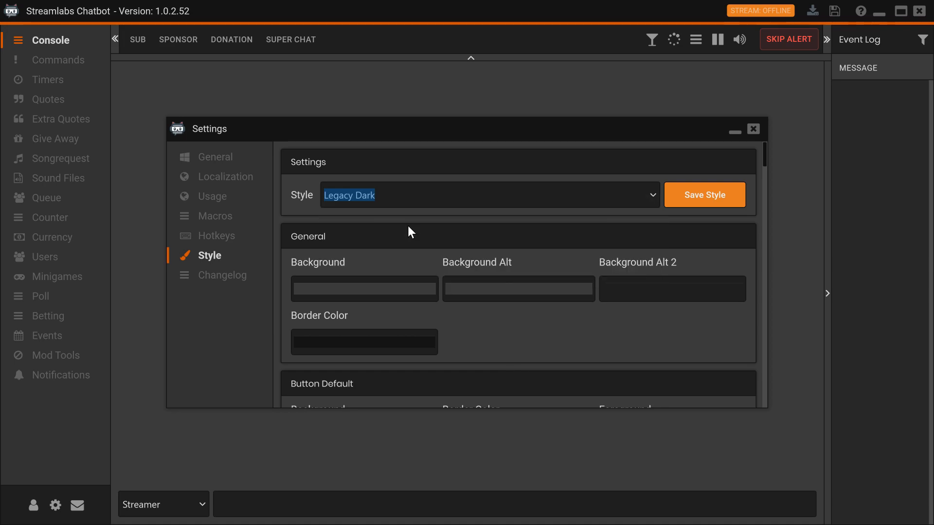
{"action": "left_click", "coordinate": [710, 204]}
Step: Look through the Style colour options from General and the button groups to Window Title Bar
{"action": "scroll", "coordinate": [375, 256], "scroll_direction": "down", "scroll_amount": 1}
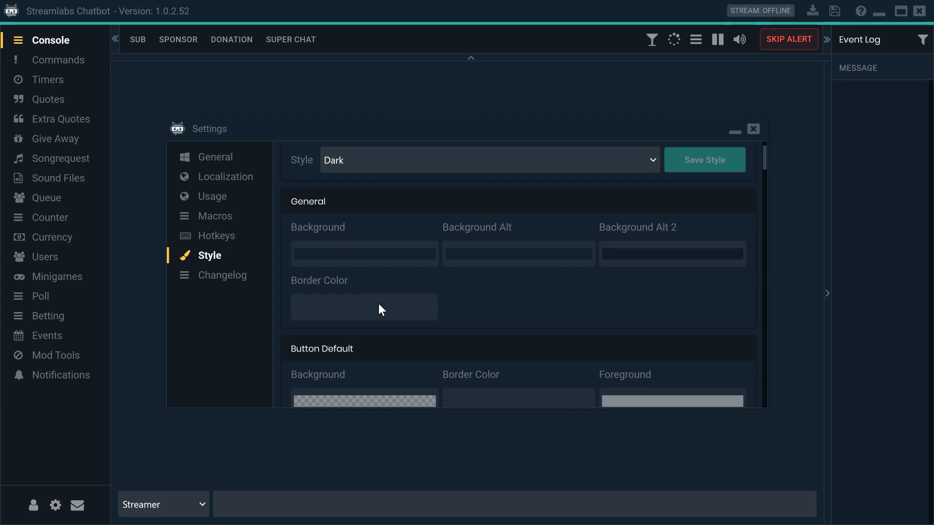
{"action": "scroll", "coordinate": [384, 323], "scroll_direction": "down", "scroll_amount": 3}
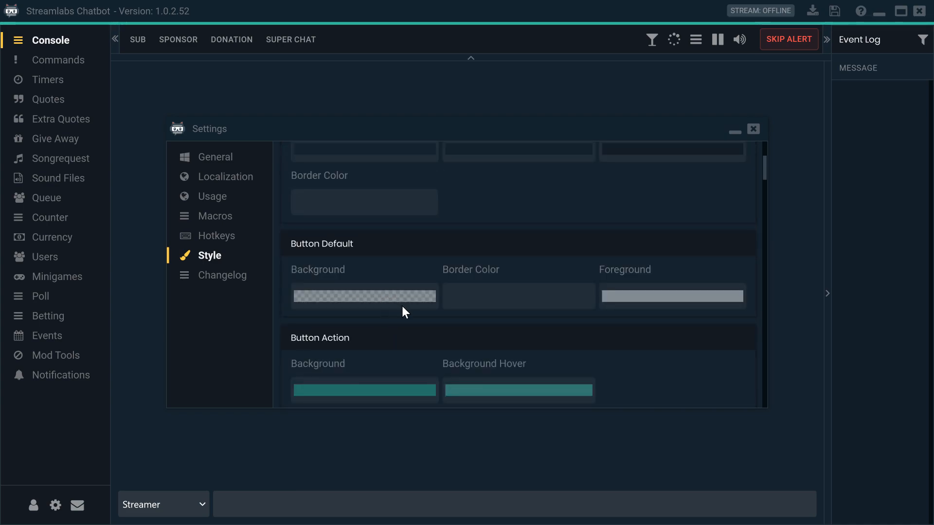
{"action": "scroll", "coordinate": [413, 316], "scroll_direction": "down", "scroll_amount": 1}
{"action": "scroll", "coordinate": [423, 309], "scroll_direction": "down", "scroll_amount": 3}
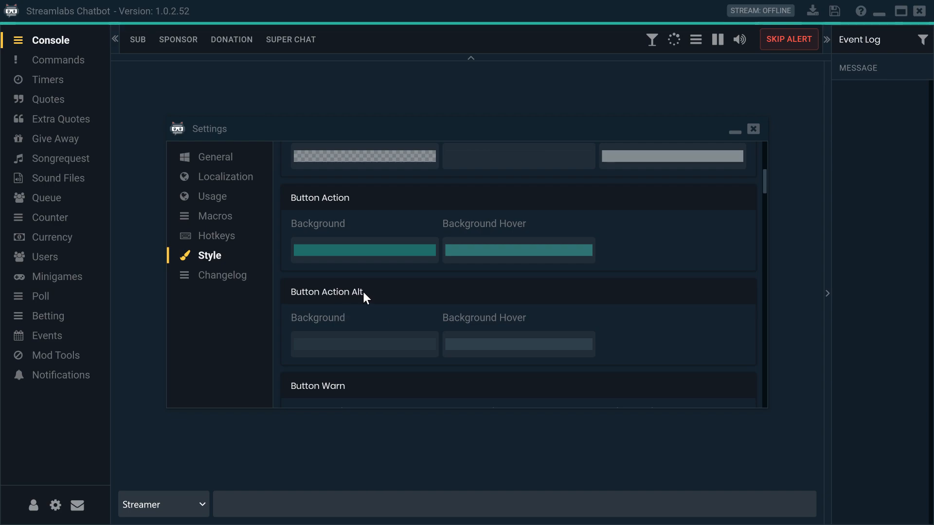
{"action": "scroll", "coordinate": [363, 304], "scroll_direction": "down", "scroll_amount": 3}
{"action": "scroll", "coordinate": [333, 289], "scroll_direction": "down", "scroll_amount": 1}
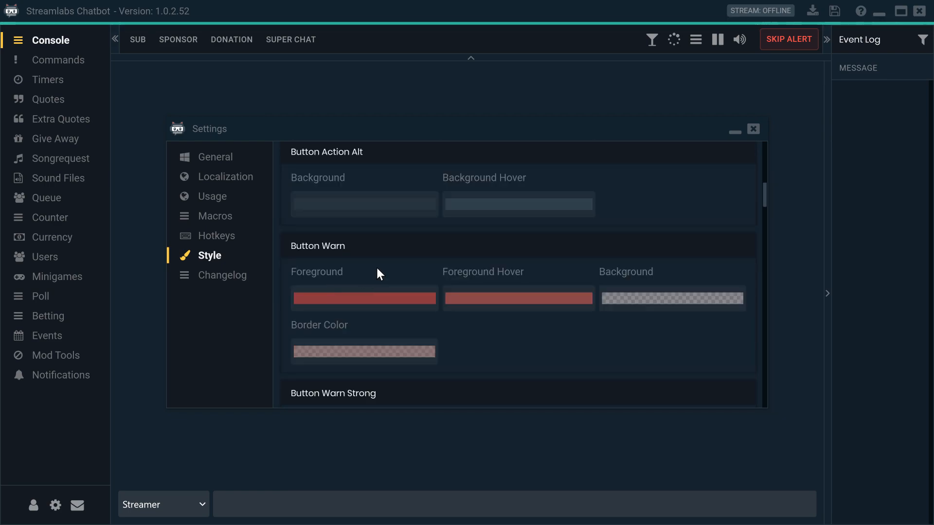
{"action": "scroll", "coordinate": [457, 290], "scroll_direction": "down", "scroll_amount": 3}
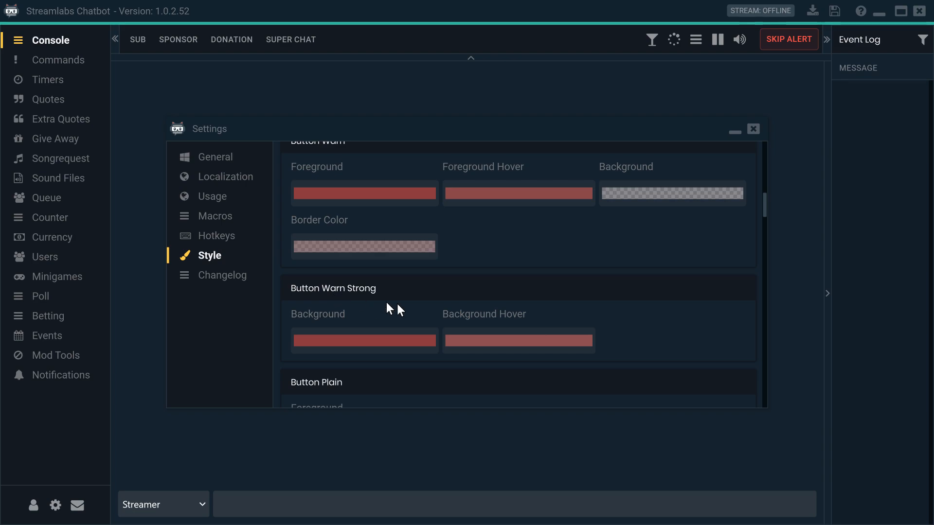
{"action": "scroll", "coordinate": [457, 308], "scroll_direction": "down", "scroll_amount": 2}
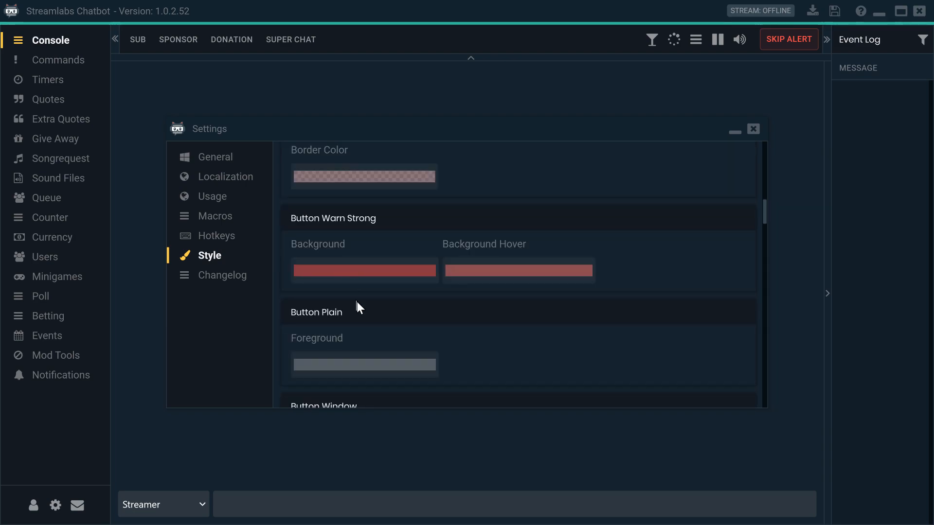
{"action": "scroll", "coordinate": [357, 306], "scroll_direction": "down", "scroll_amount": 4}
{"action": "scroll", "coordinate": [370, 316], "scroll_direction": "down", "scroll_amount": 3}
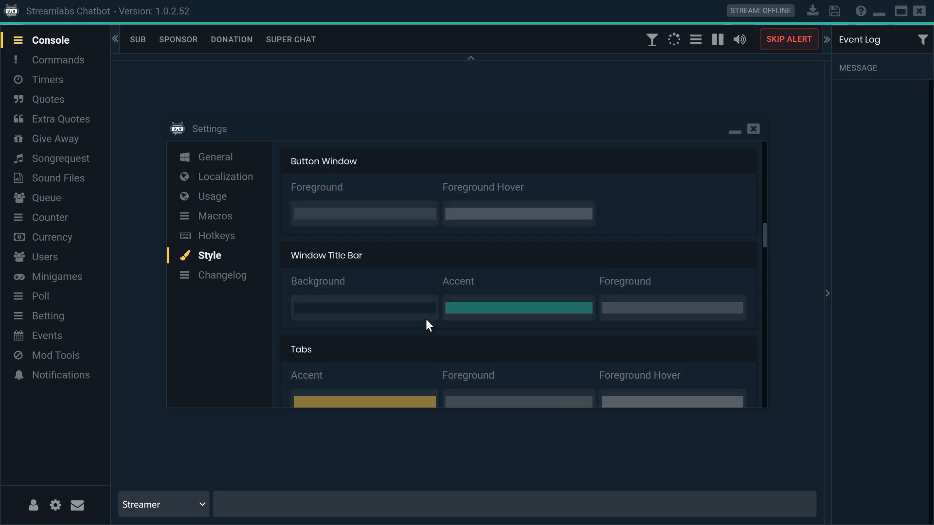
Step: Review the remaining Style colour options from Tabs and Label through Checkbox and Chat, and close the Settings window
{"action": "scroll", "coordinate": [468, 308], "scroll_direction": "down", "scroll_amount": 11}
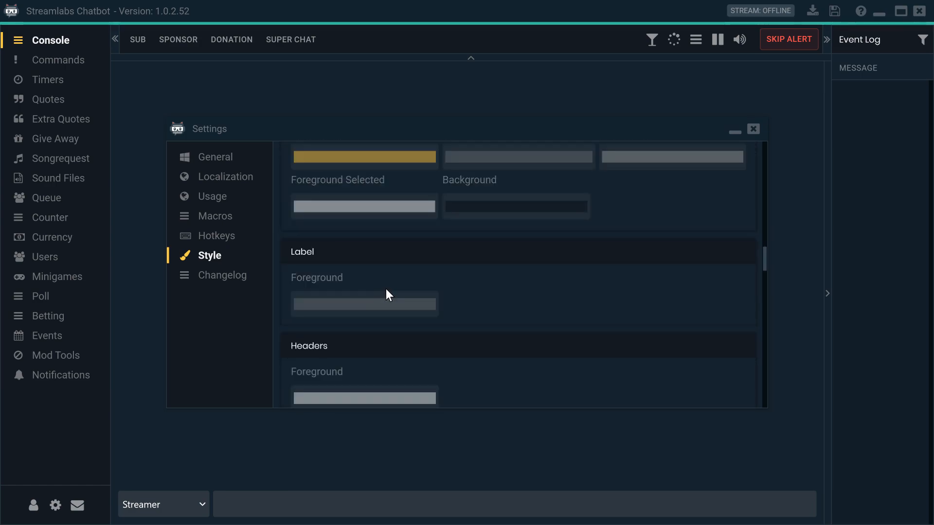
{"action": "scroll", "coordinate": [429, 311], "scroll_direction": "down", "scroll_amount": 1}
{"action": "scroll", "coordinate": [429, 304], "scroll_direction": "down", "scroll_amount": 6}
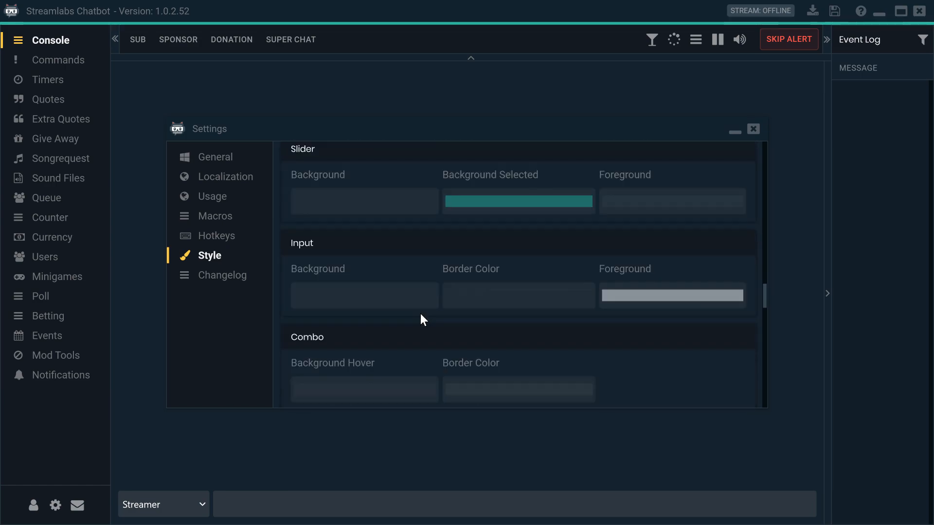
{"action": "scroll", "coordinate": [415, 319], "scroll_direction": "down", "scroll_amount": 10}
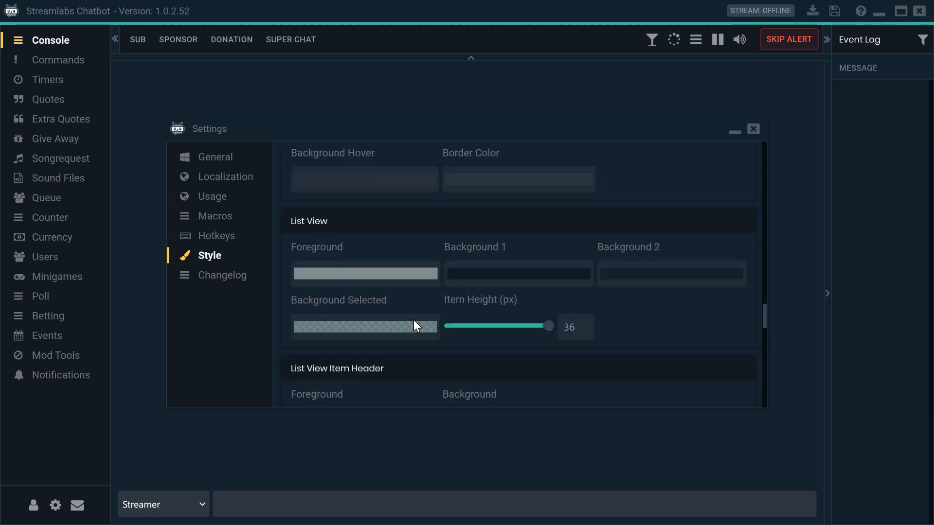
{"action": "scroll", "coordinate": [428, 325], "scroll_direction": "down", "scroll_amount": 3}
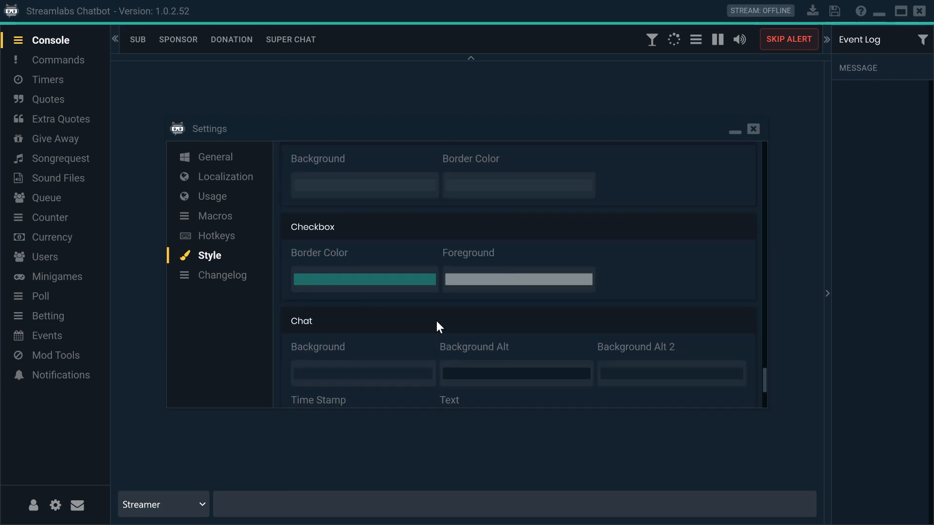
{"action": "left_click", "coordinate": [753, 130]}
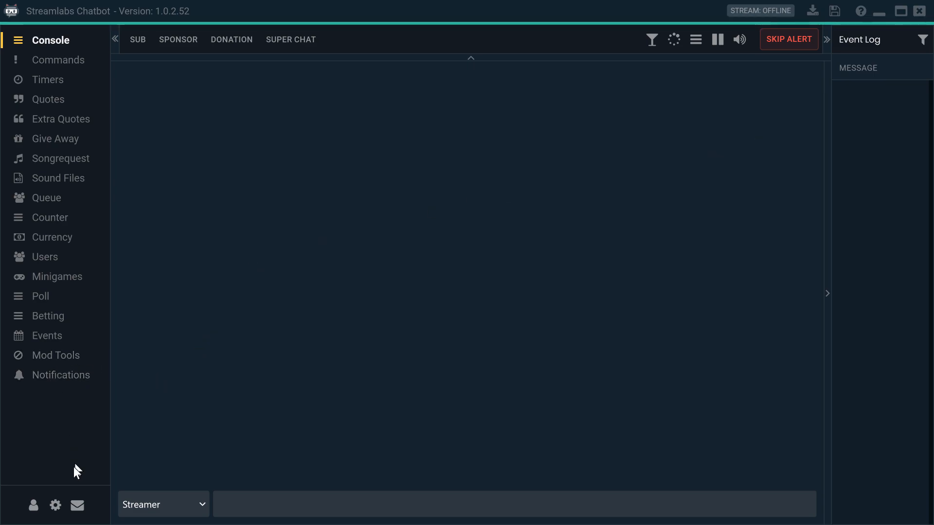
Step: Open the Connections window and view the token options for Youtube Streamer and Youtube Bot
{"action": "left_click", "coordinate": [54, 508]}
{"action": "left_click", "coordinate": [33, 507]}
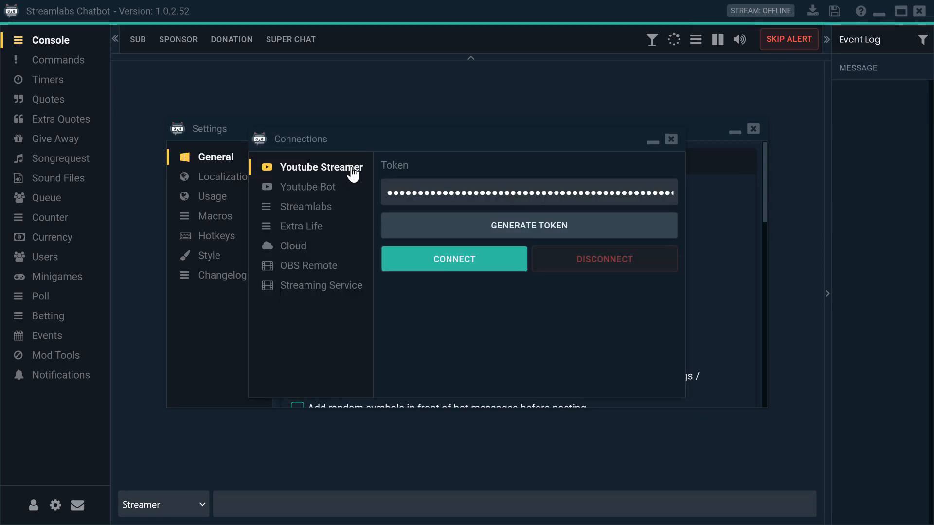
{"action": "left_click_drag", "start_coordinate": [484, 140], "coordinate": [536, 90]}
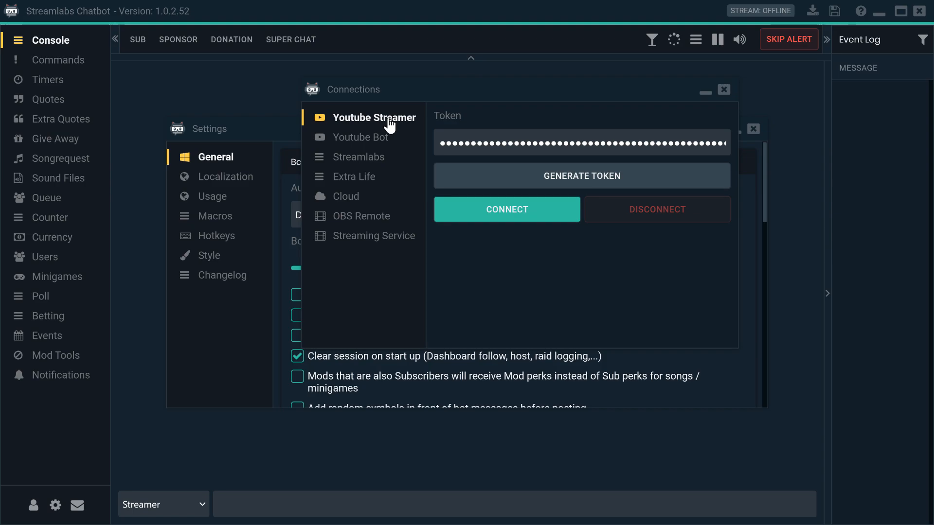
{"action": "left_click", "coordinate": [366, 140]}
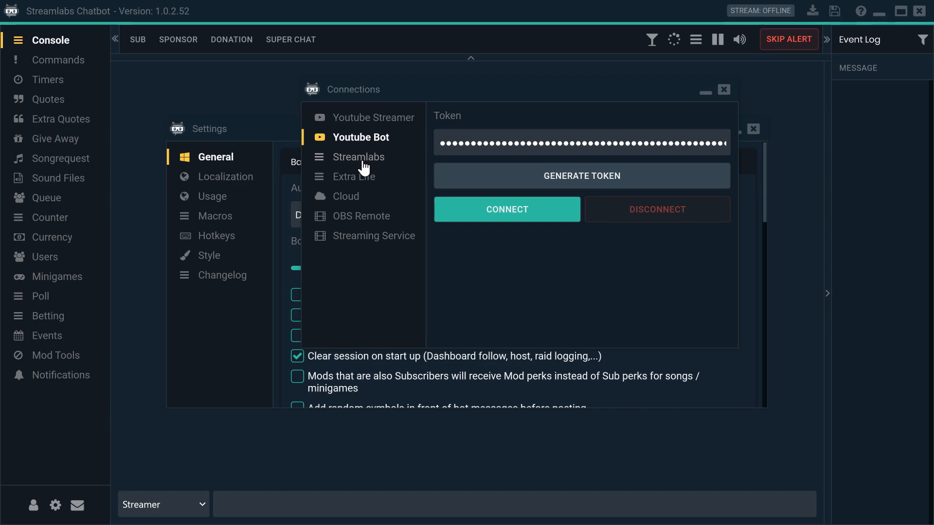
{"action": "left_click_drag", "start_coordinate": [432, 98], "coordinate": [416, 95]}
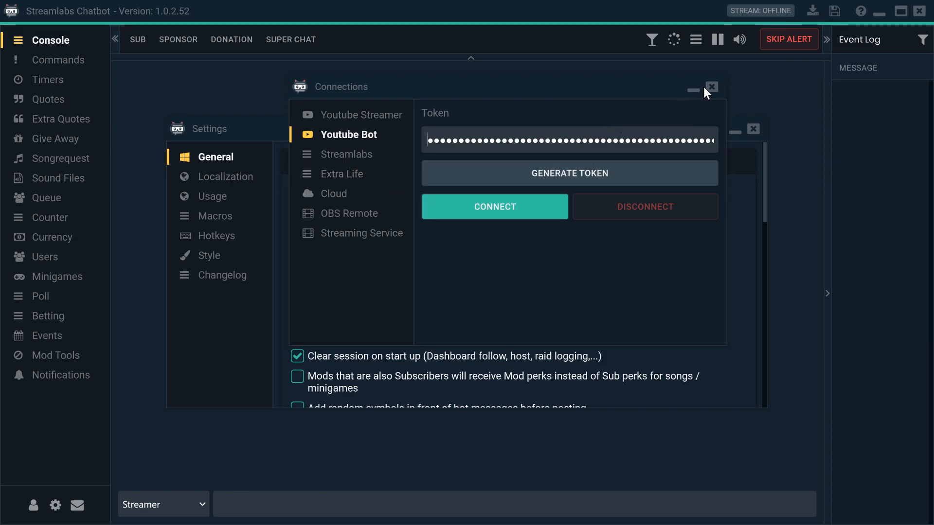
Step: Look over the Streamlabs and Extra Life connection options, revisiting the Youtube Streamer and Youtube Bot token pages
{"action": "left_click", "coordinate": [368, 156]}
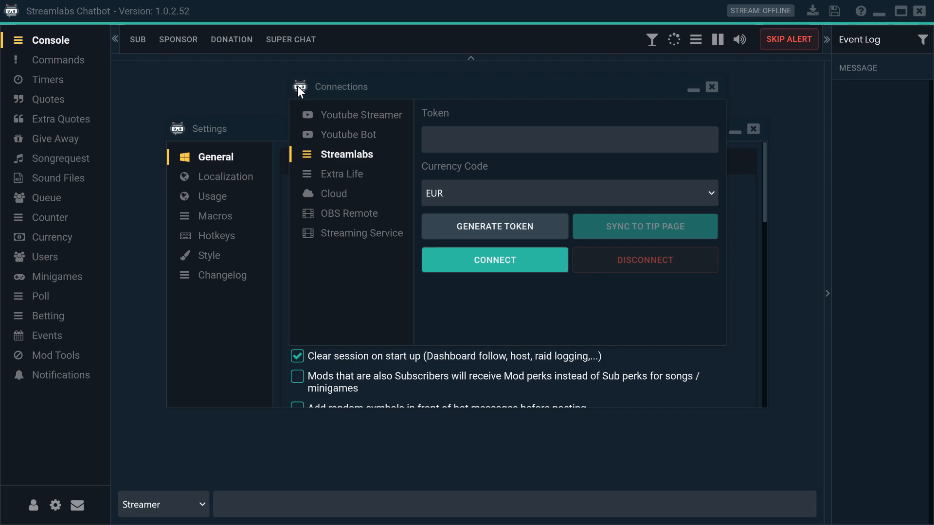
{"action": "left_click", "coordinate": [348, 178]}
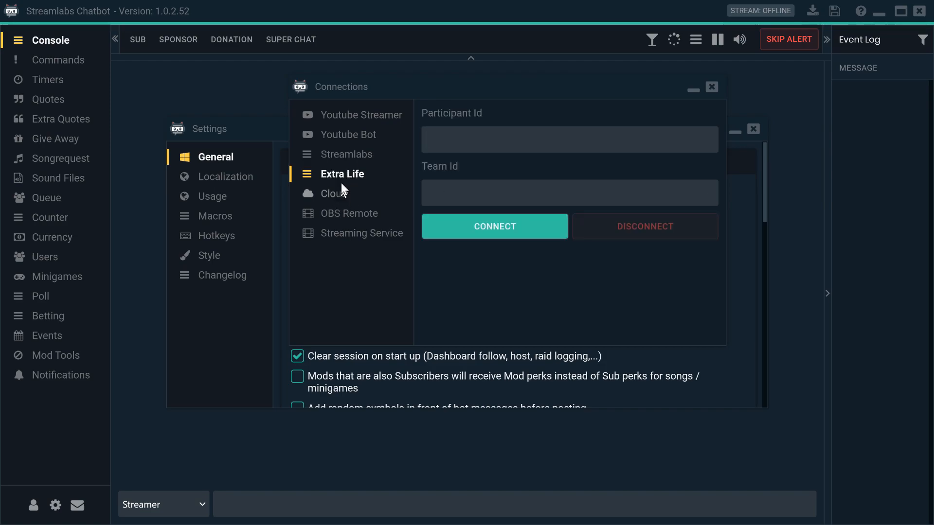
{"action": "left_click", "coordinate": [354, 119]}
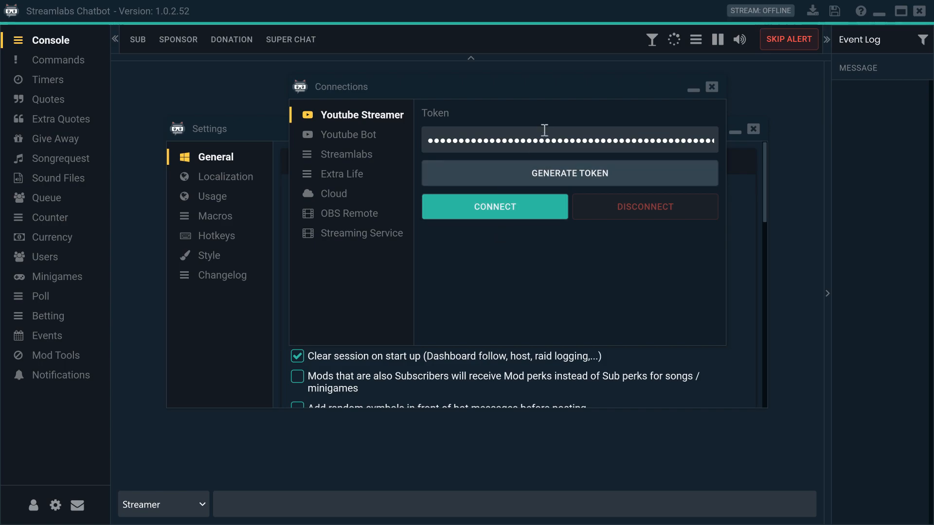
{"action": "left_click", "coordinate": [339, 141]}
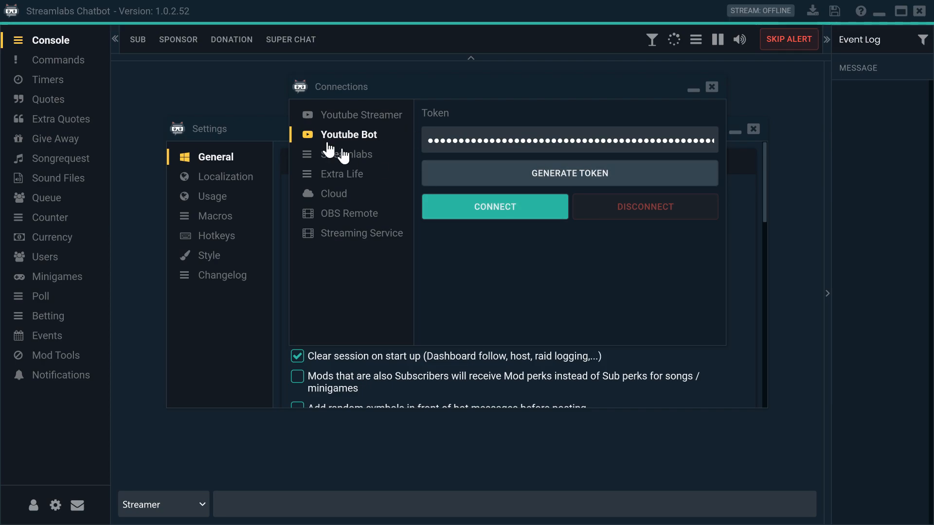
{"action": "left_click", "coordinate": [358, 155]}
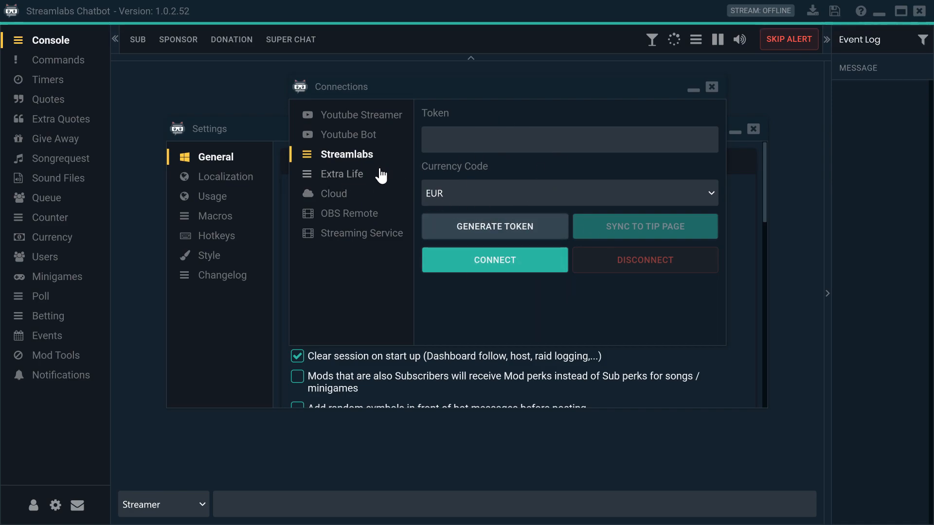
{"action": "left_click", "coordinate": [345, 176]}
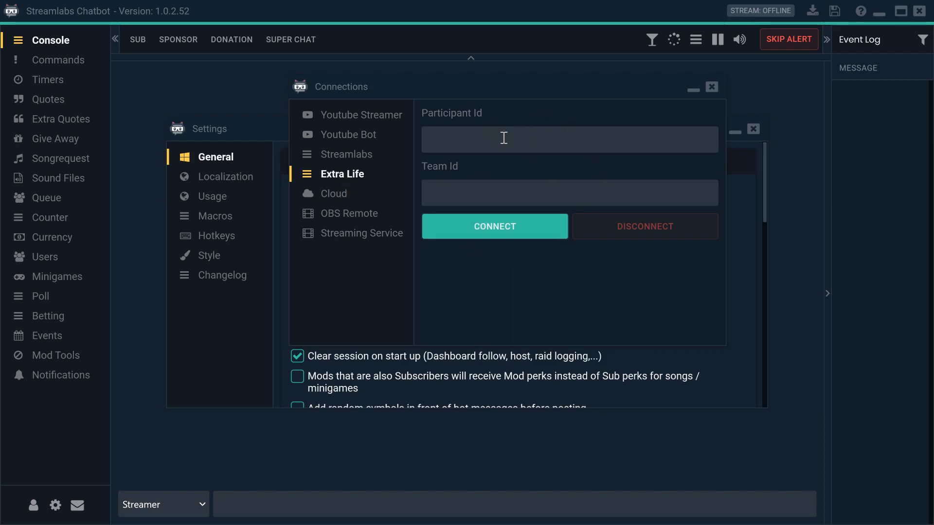
Step: Enable automatic data backup to the cloud folder in the Cloud connection, and view the folder picker without choosing a folder
{"action": "left_click", "coordinate": [343, 196]}
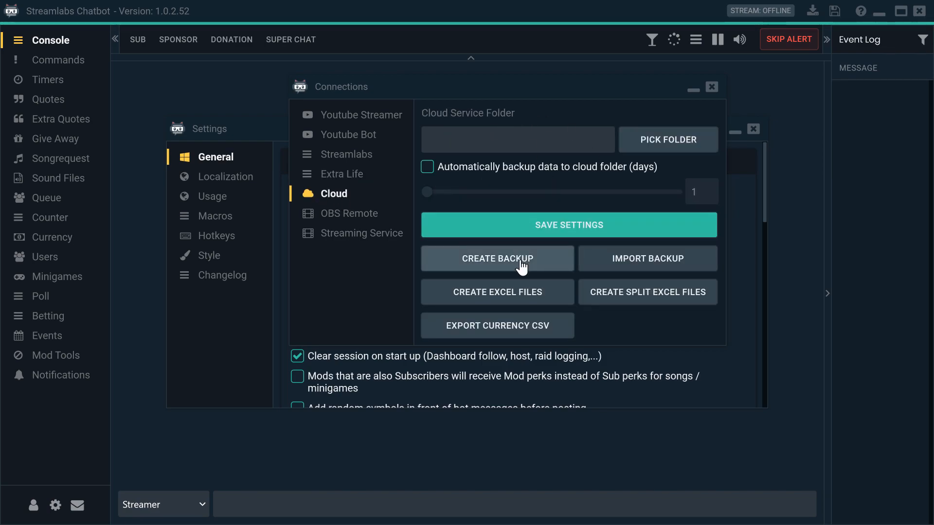
{"action": "left_click", "coordinate": [428, 168]}
{"action": "left_click", "coordinate": [646, 141]}
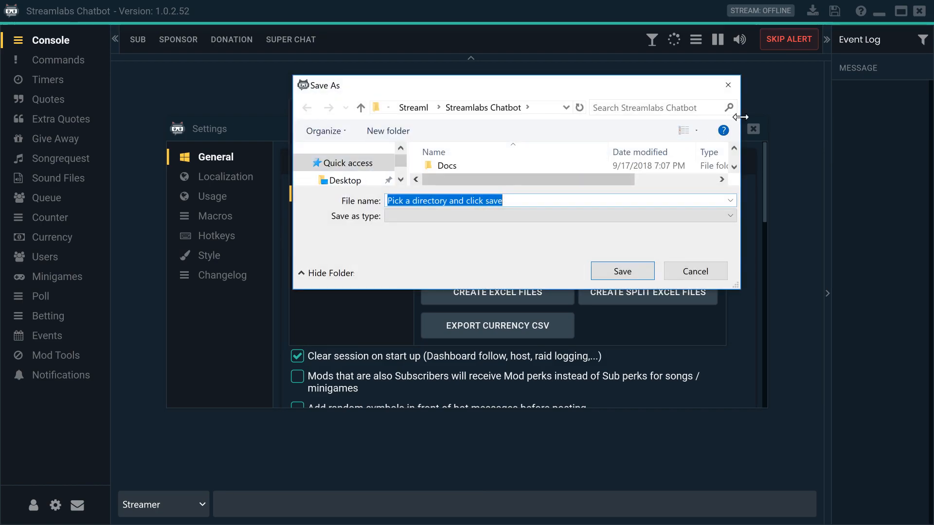
{"action": "left_click", "coordinate": [728, 85]}
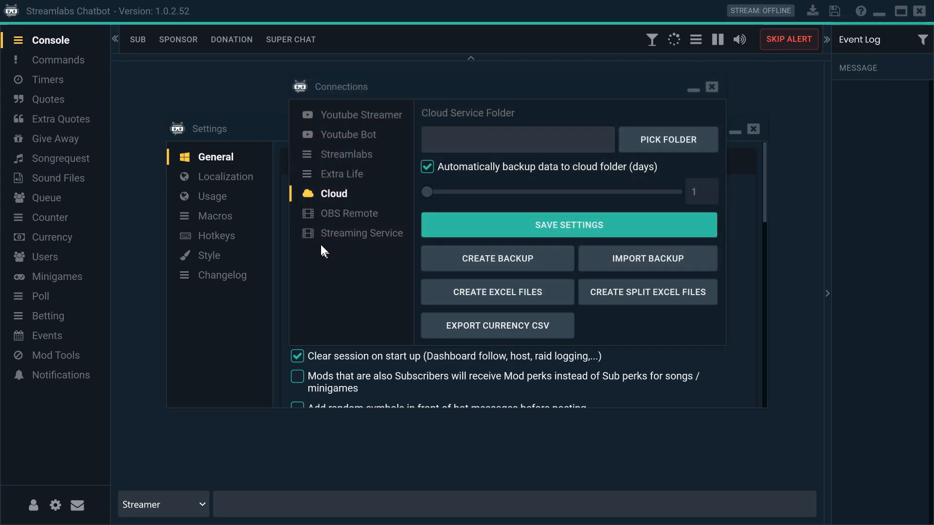
Step: View the OBS Remote options and the available streaming services, and close the Connections and Settings windows
{"action": "left_click", "coordinate": [371, 217]}
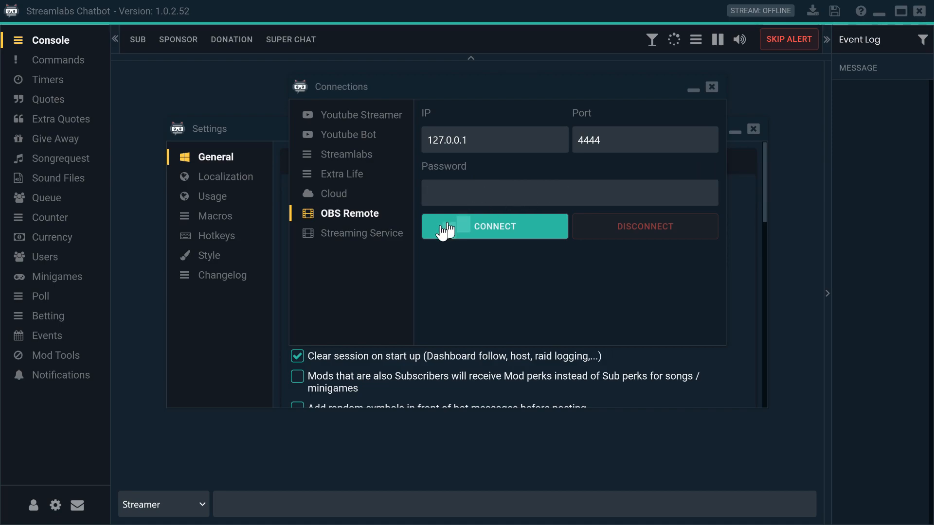
{"action": "left_click", "coordinate": [372, 237]}
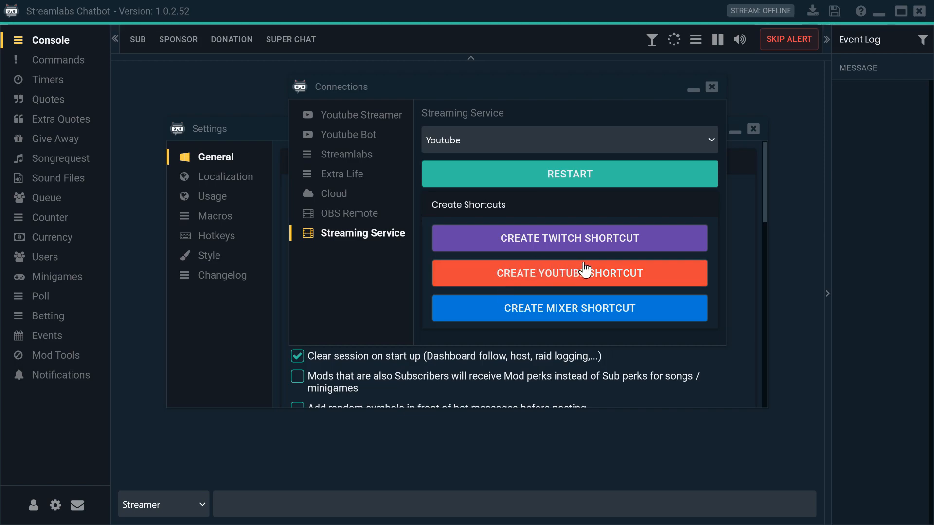
{"action": "left_click", "coordinate": [709, 140]}
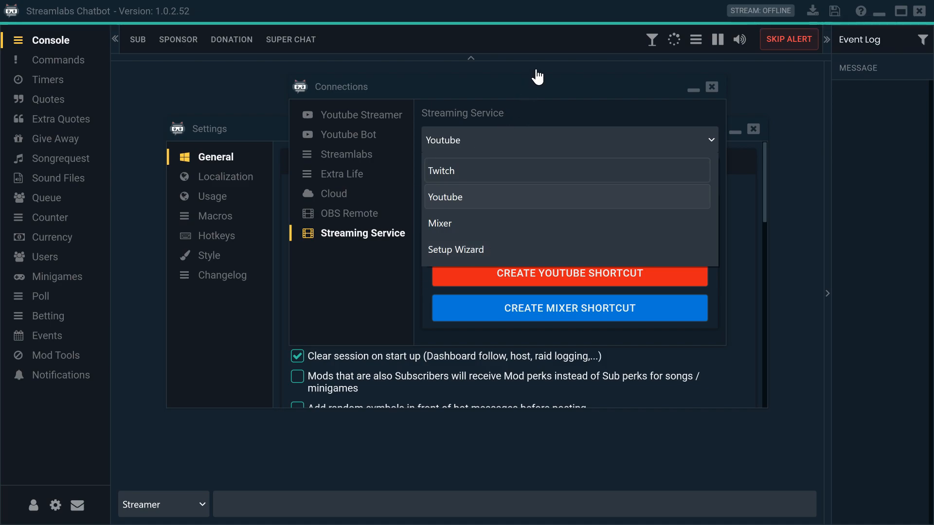
{"action": "left_click", "coordinate": [713, 87]}
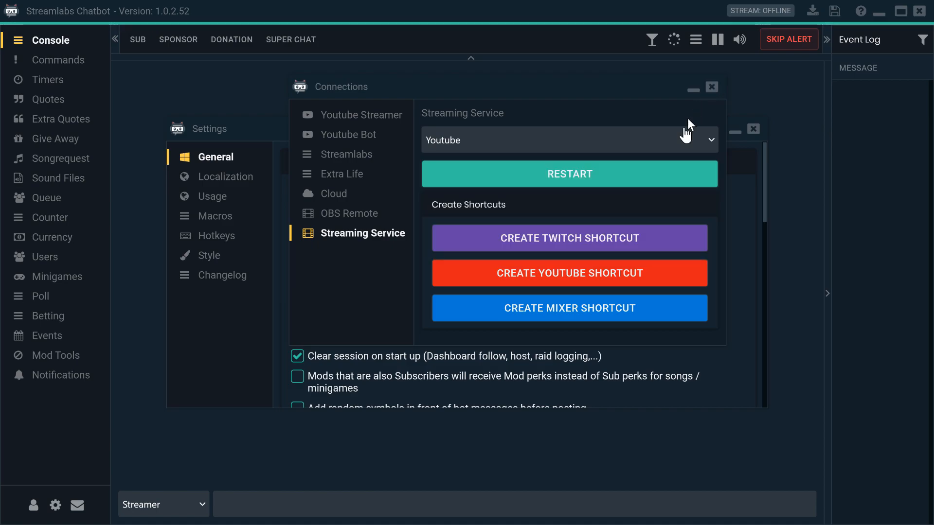
{"action": "left_click", "coordinate": [713, 88]}
{"action": "left_click", "coordinate": [753, 129]}
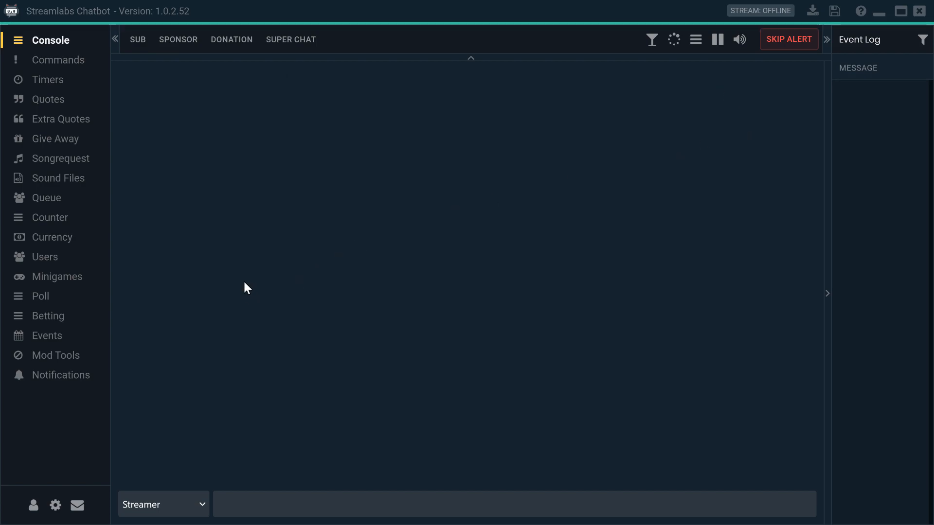